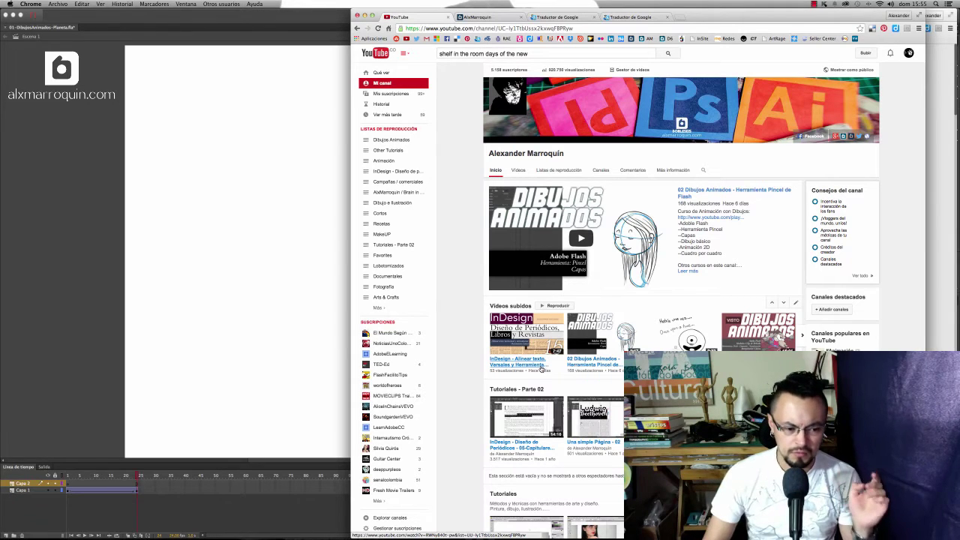
Switch to Flash, preview the planet animation and set the timeline frame width to Grande (large).
key(super+Tab)
key(super+Tab)
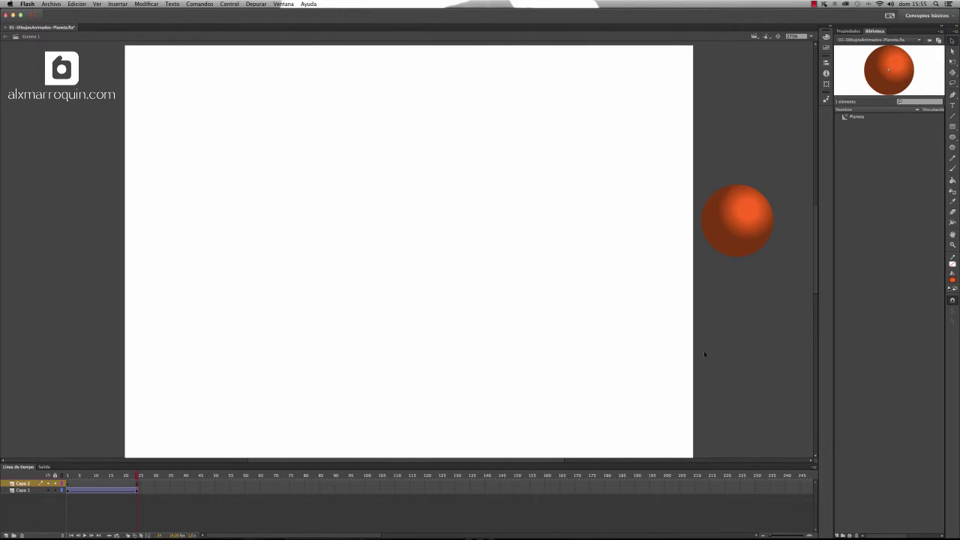
key(Return)
click(814, 468)
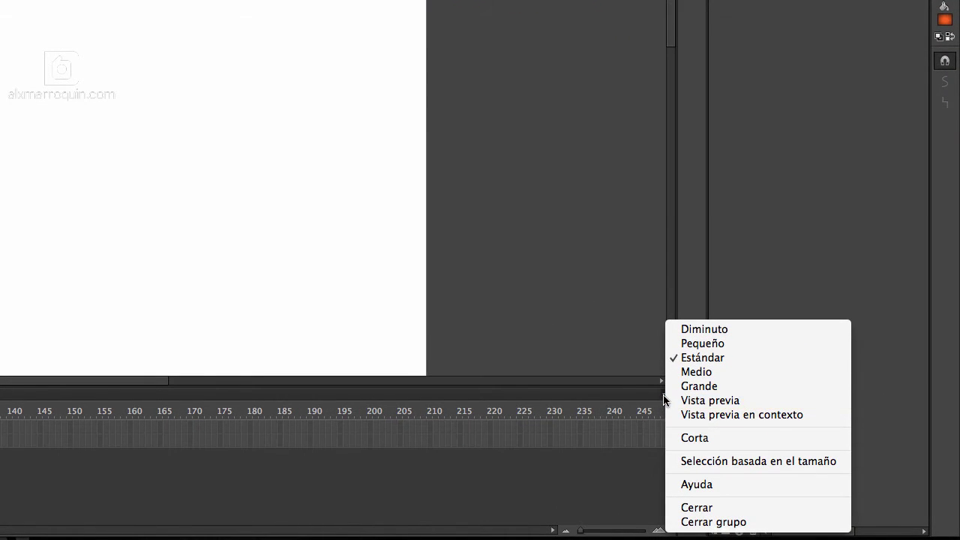
click(691, 392)
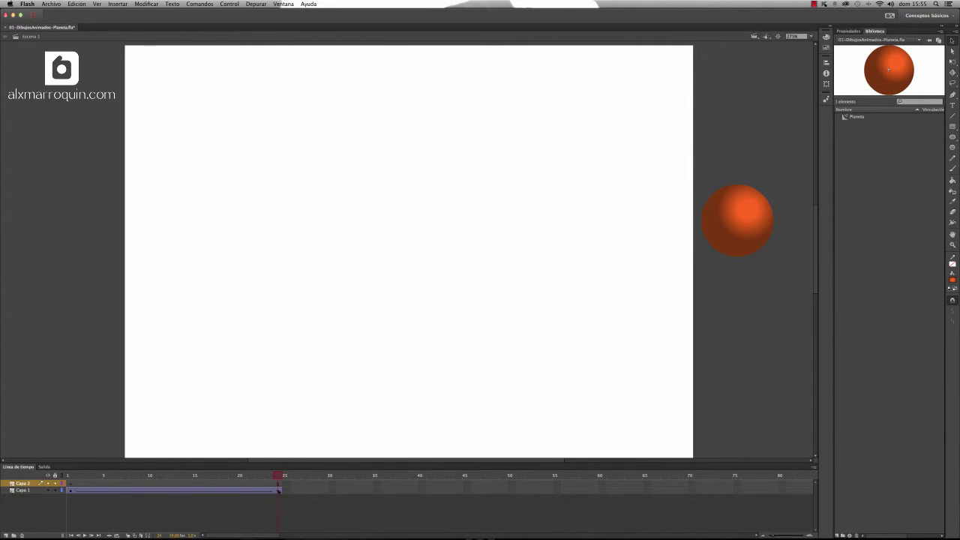
mouse_move(277, 477)
mouse_down()
mouse_move(77, 479)
mouse_move(254, 489)
mouse_move(251, 477)
mouse_move(72, 478)
mouse_move(279, 477)
mouse_move(66, 478)
mouse_move(286, 475)
mouse_up()
Switch to Chrome and consult the Google Translate pages, including the Spanish translation of "timing".
key(super+Tab)
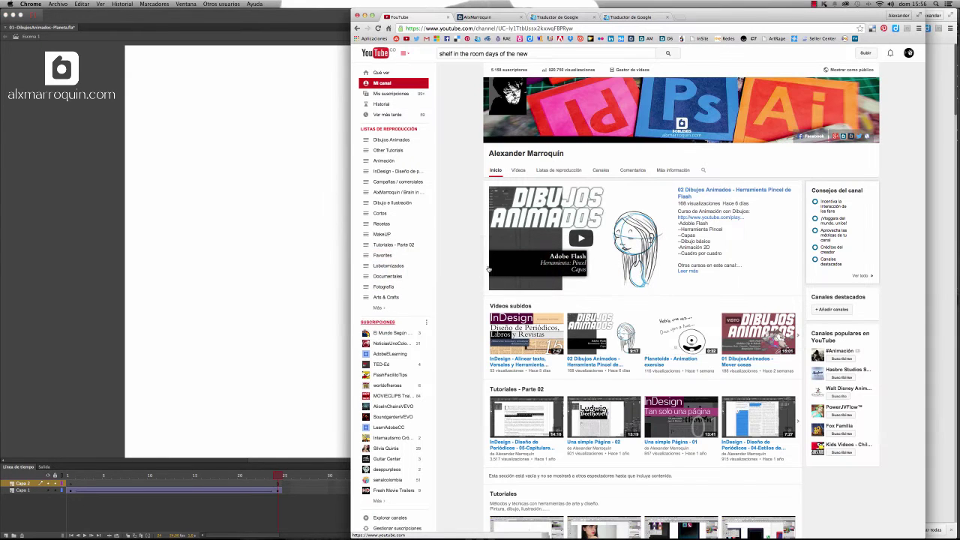
click(562, 18)
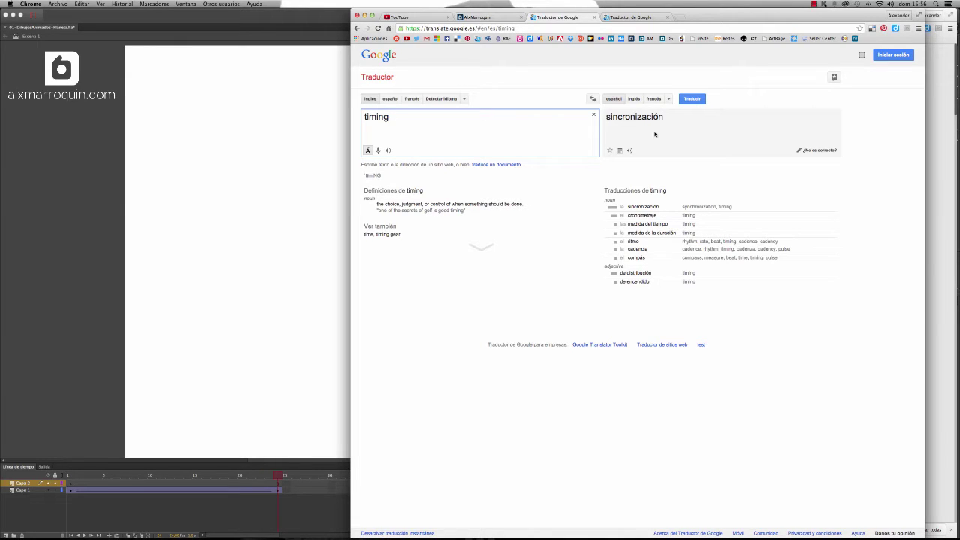
click(620, 15)
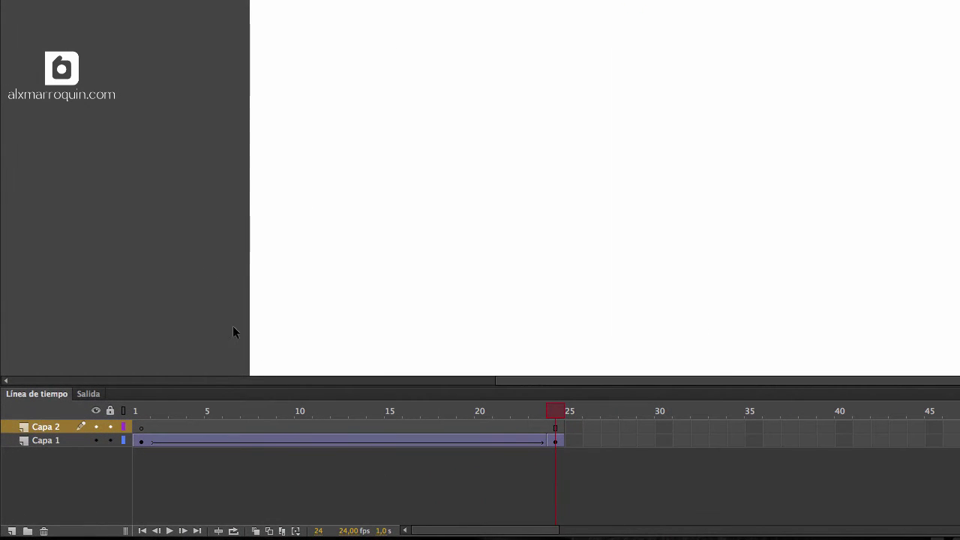
Switch back to Flash, turn on onion skinning and extend its range back to frame 1.
click(255, 531)
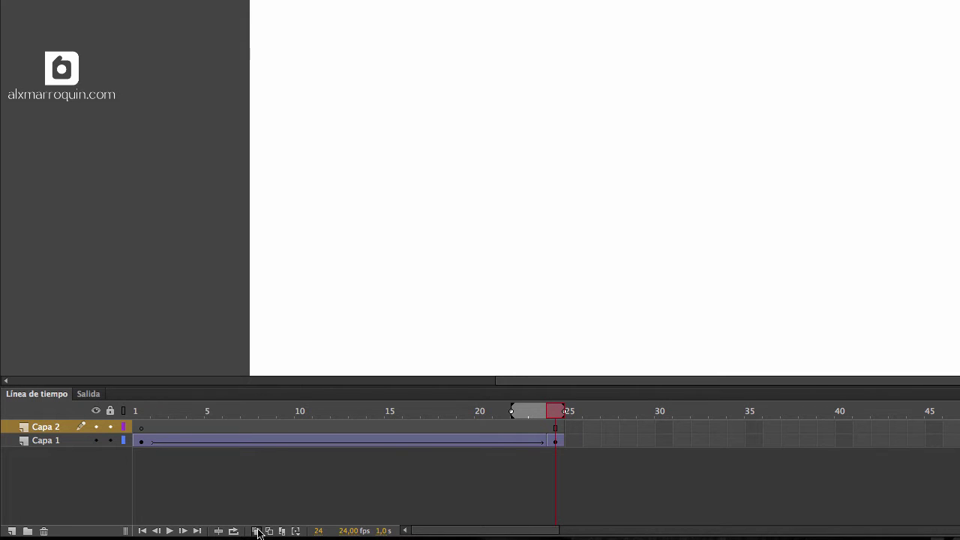
mouse_move(512, 412)
mouse_down()
mouse_move(485, 413)
mouse_move(552, 411)
mouse_move(239, 417)
mouse_up()
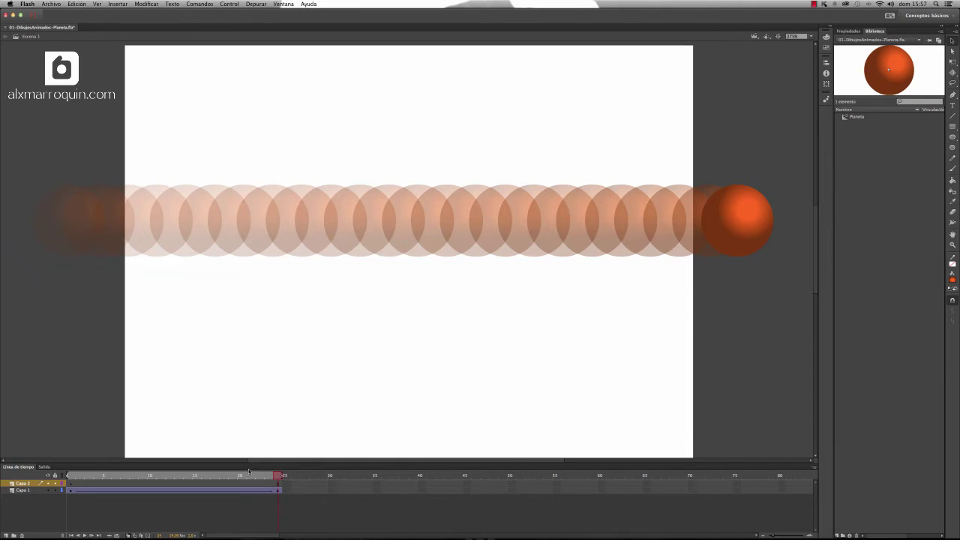
Hide the Capa 1 layer and turn off onion skinning.
click(49, 491)
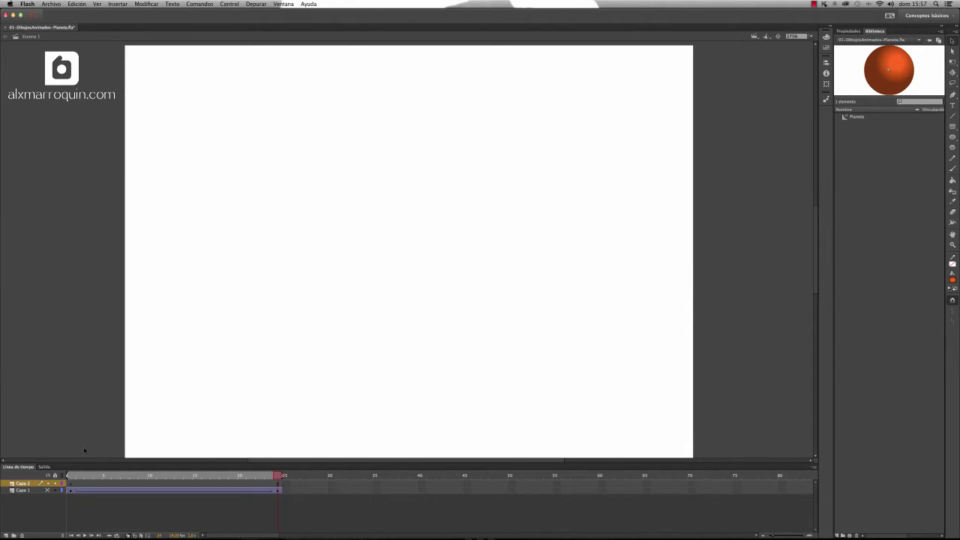
click(127, 534)
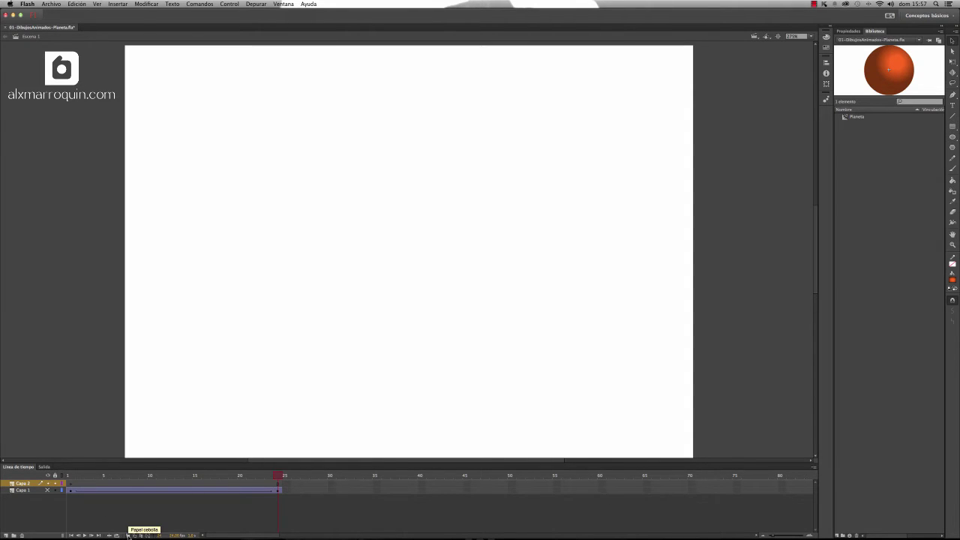
Place the Planeta symbol near the stage's upper edge on frame 1 of Capa 2 and centre it horizontally relative to the stage.
click(72, 487)
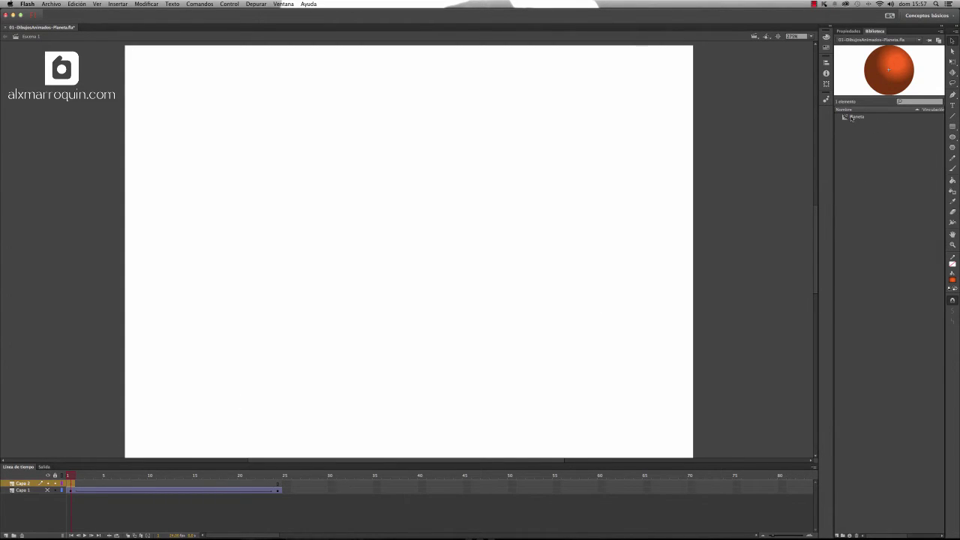
drag(852, 118, 396, 128)
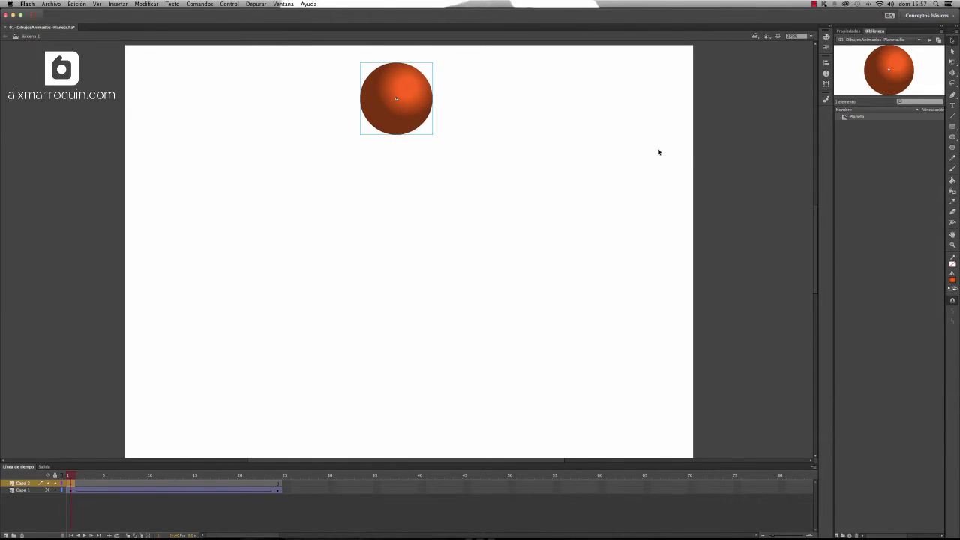
click(826, 63)
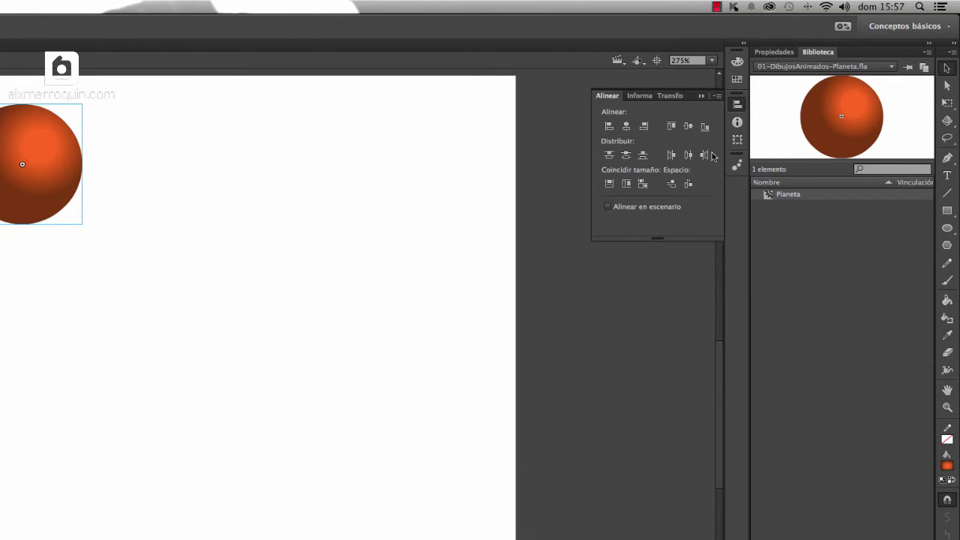
click(608, 206)
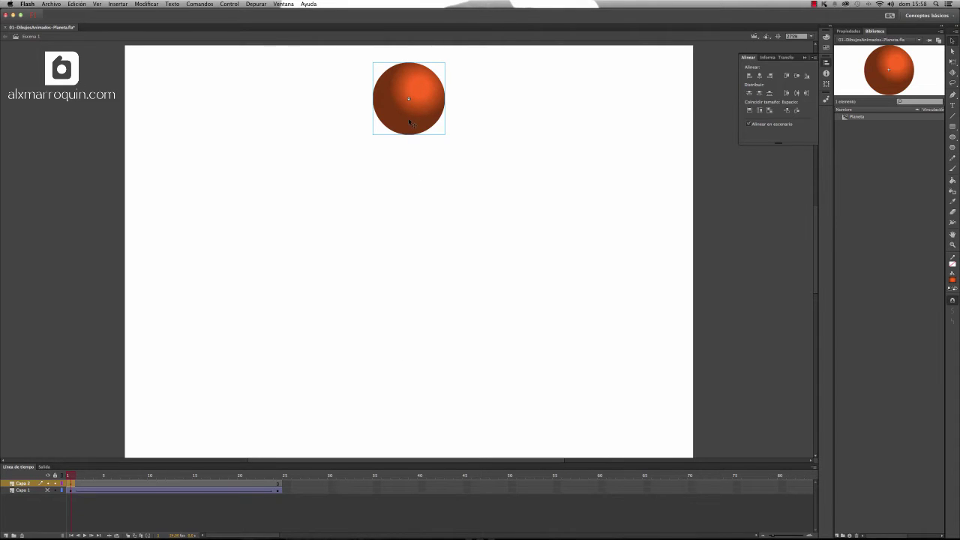
Widen the Tools panel so that its tools are arranged in several columns.
key(q)
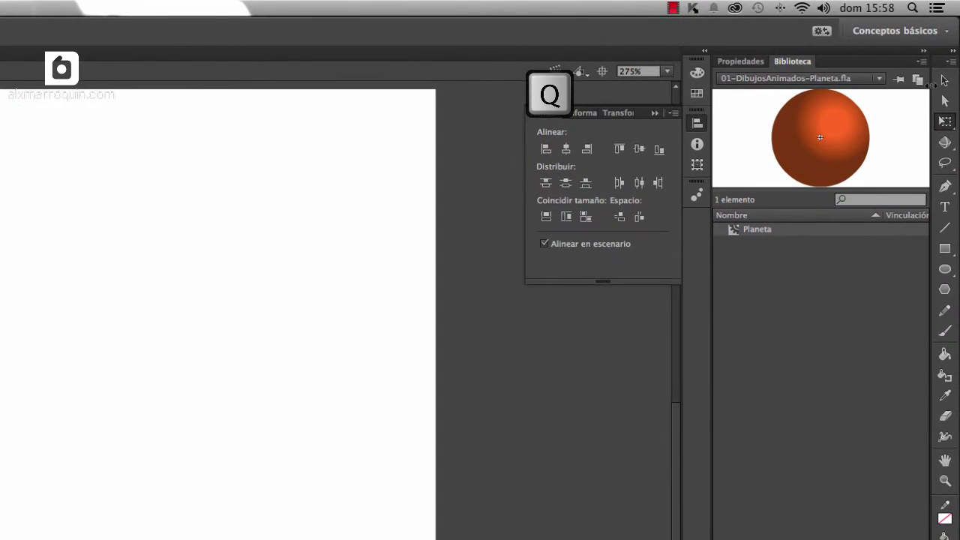
click(951, 42)
drag(935, 88, 870, 87)
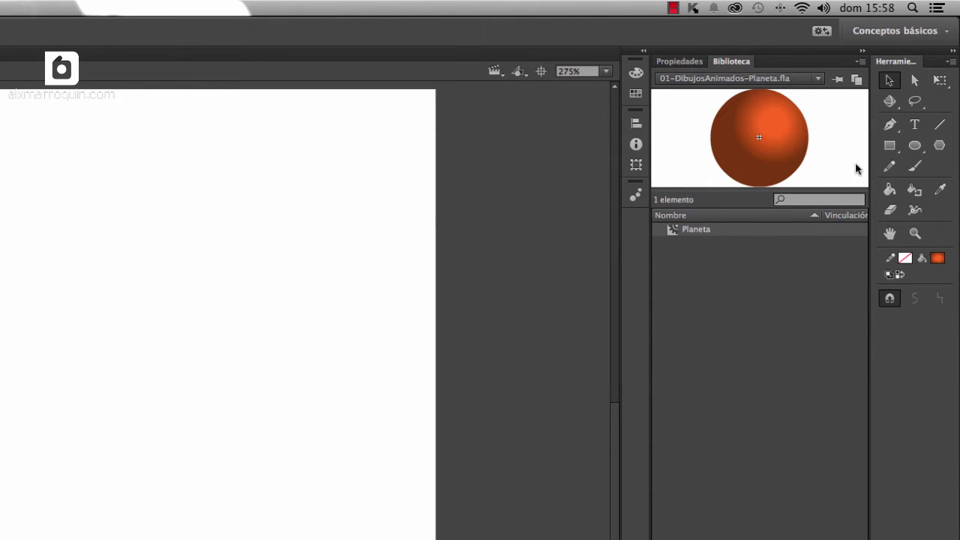
Scale the planet on Capa 2 proportionally with Free Transform to roughly 60% of its size, then deselect it.
key(q)
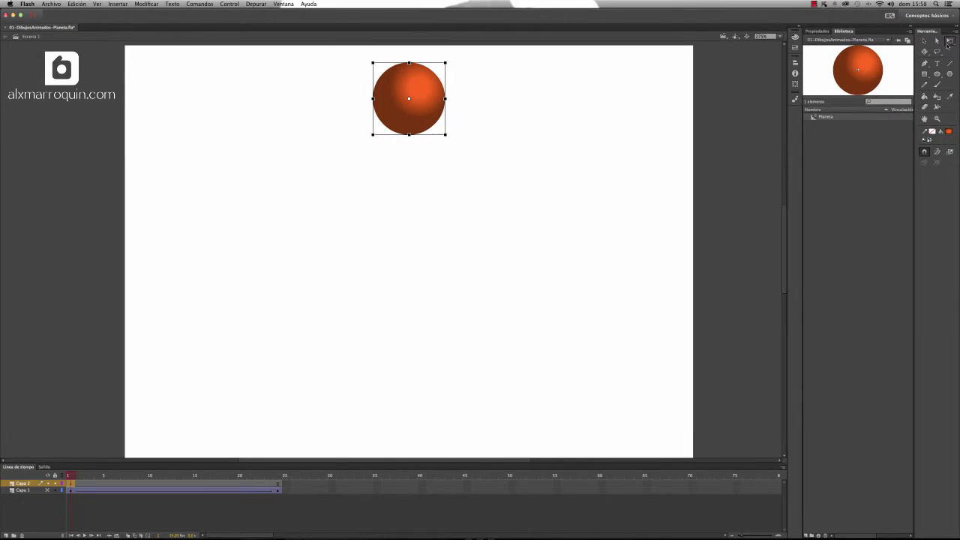
drag(446, 136, 429, 117)
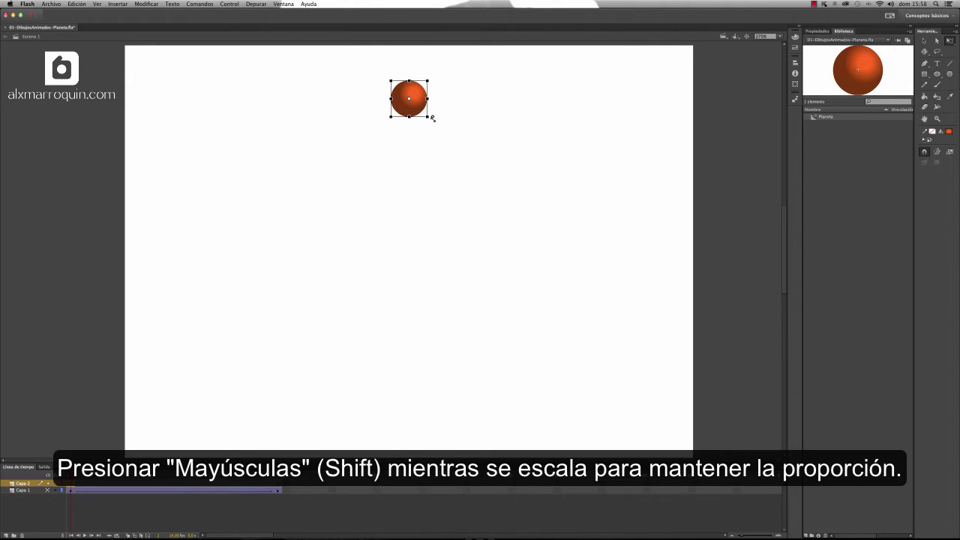
drag(433, 118, 433, 122)
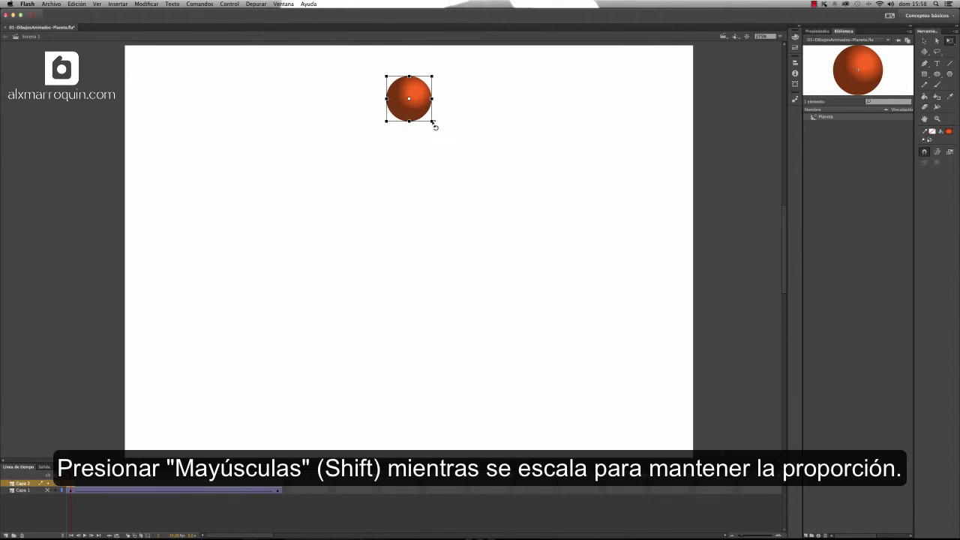
click(407, 155)
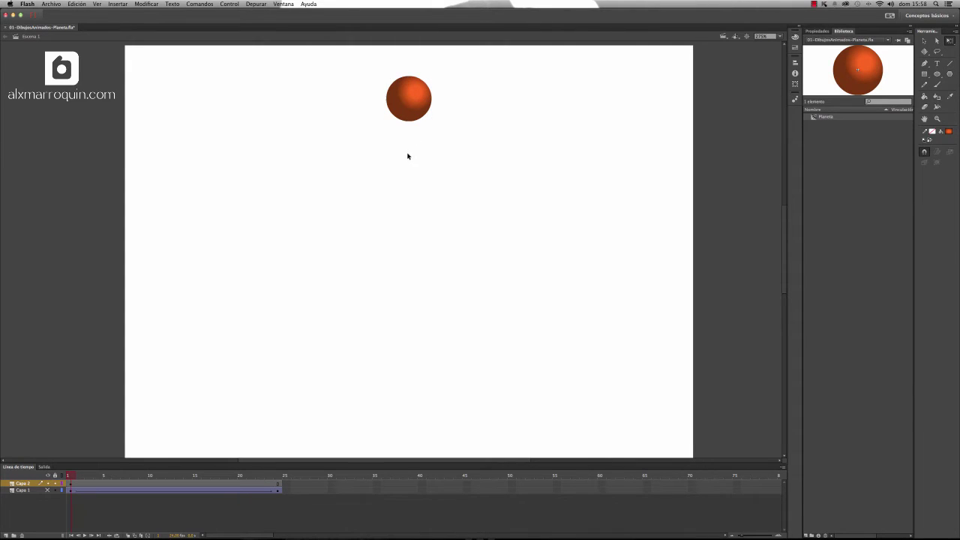
Scrub and play the timeline from frame 1 to frame 24 to check the planet on Capa 2.
click(71, 486)
drag(68, 478, 89, 477)
click(86, 535)
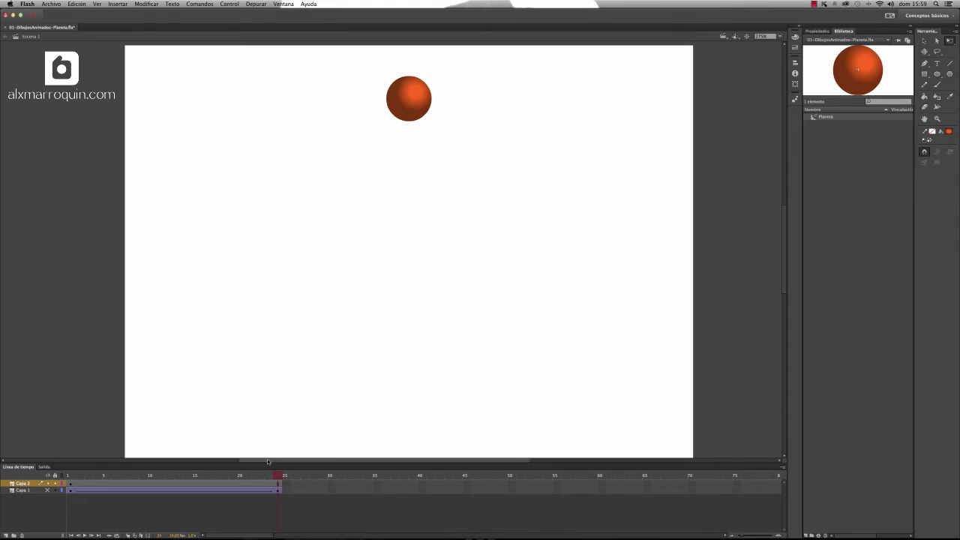
Create a classic tween on Capa 2 starting at frame 1.
click(277, 483)
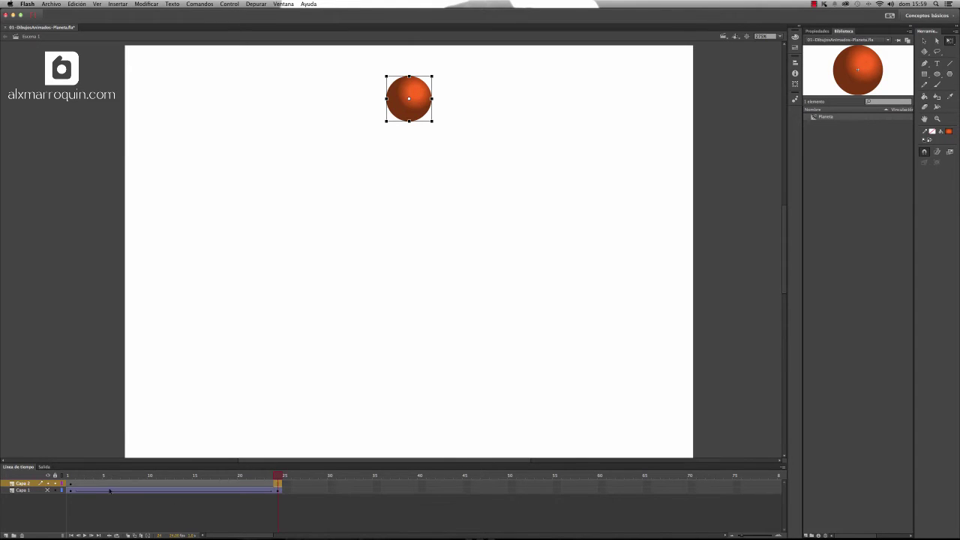
right_click(71, 484)
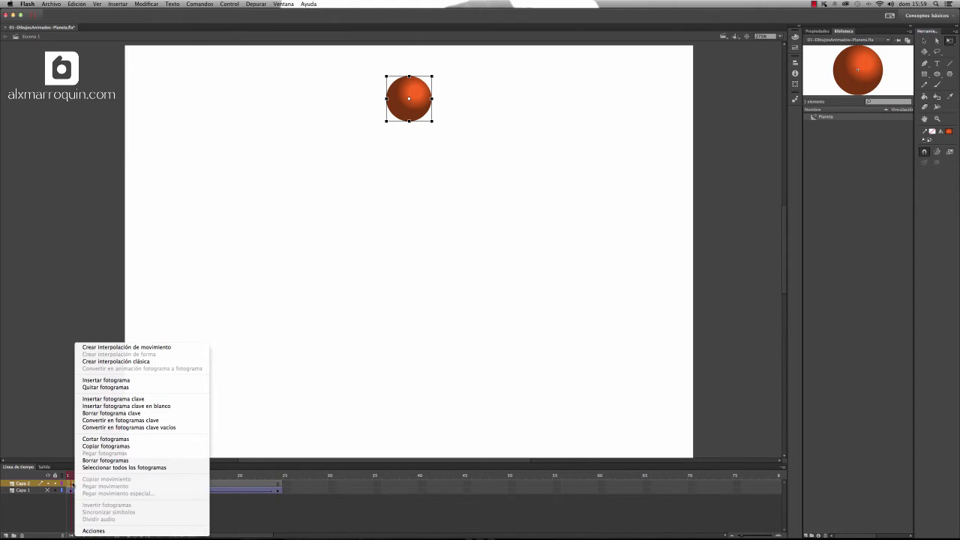
click(109, 363)
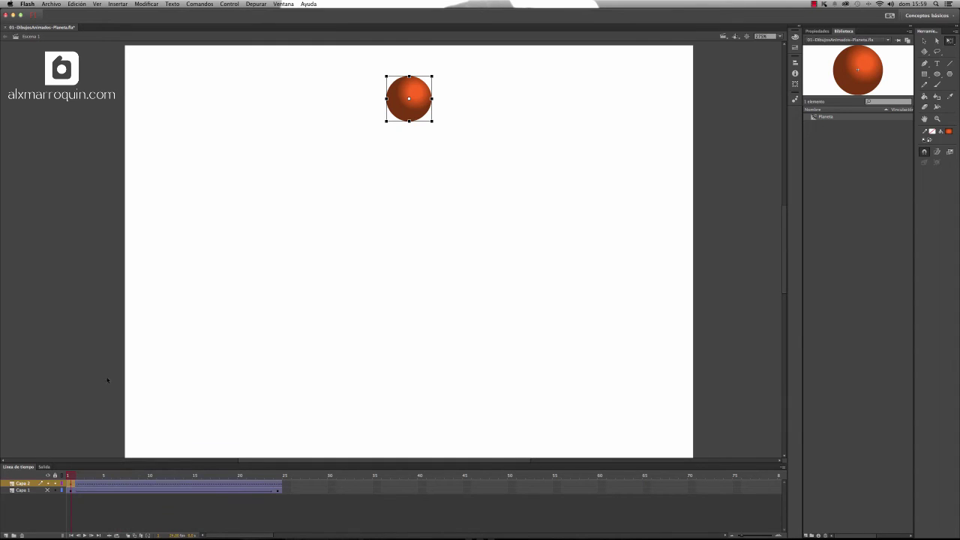
Insert a keyframe at frame 24 of Capa 2 and move the planet straight down near the stage's lower edge.
click(277, 485)
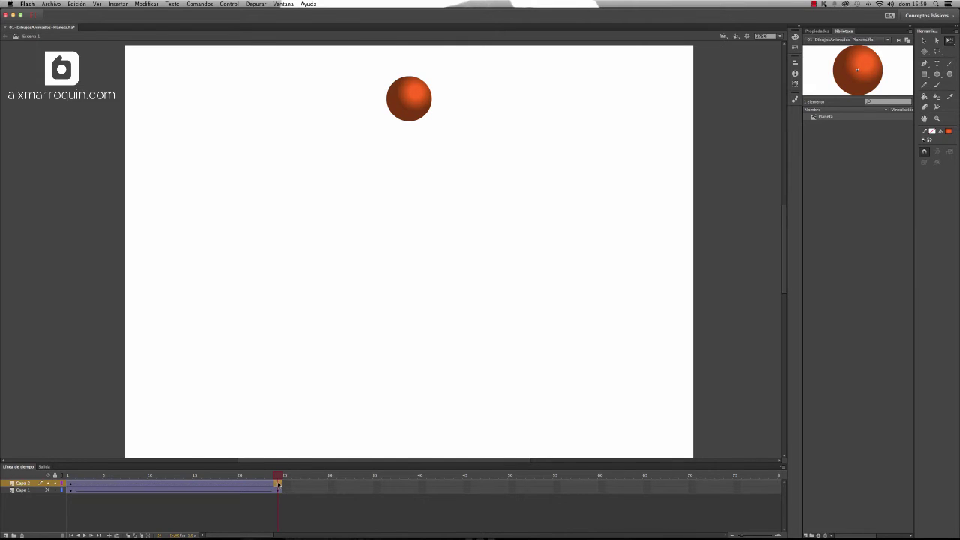
right_click(278, 486)
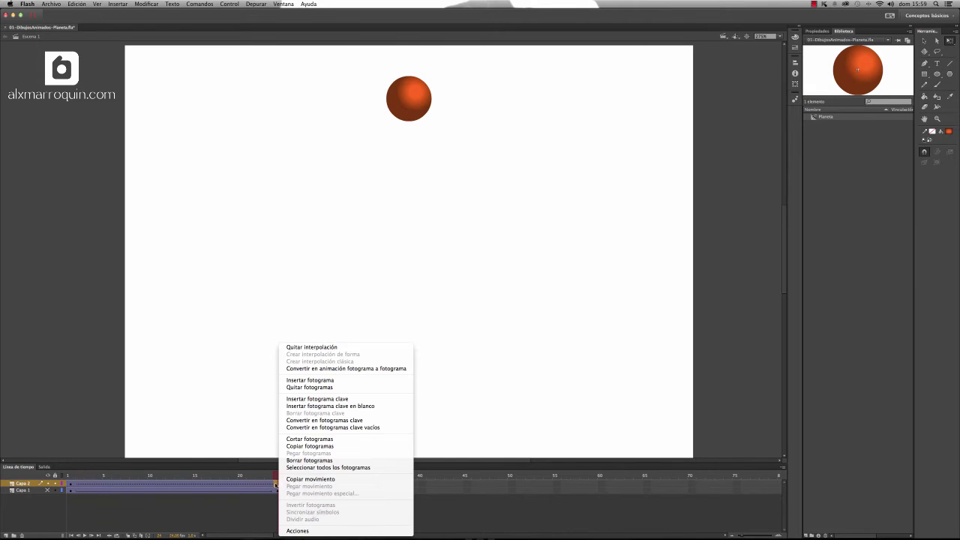
click(333, 402)
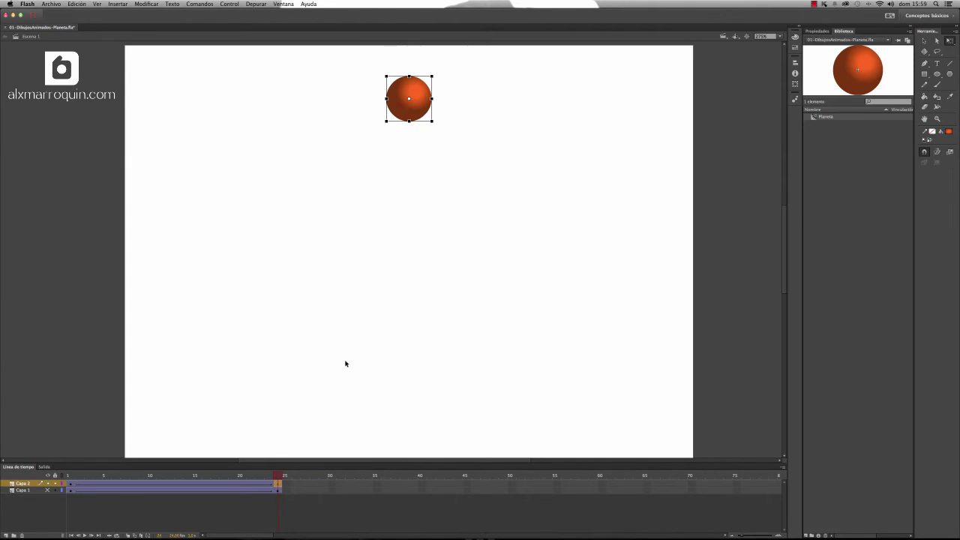
drag(418, 118, 422, 419)
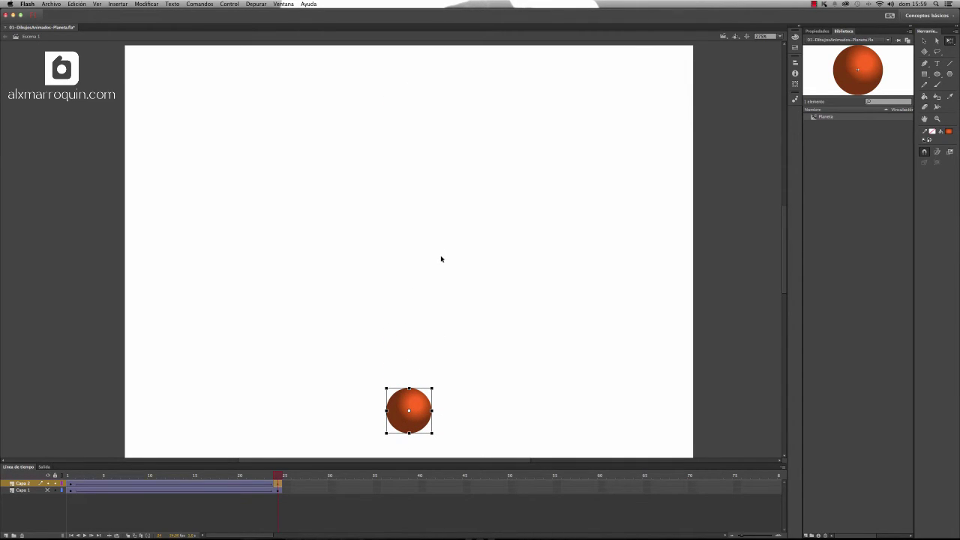
Play the falling planet animation several times to examine its movement.
key(Return)
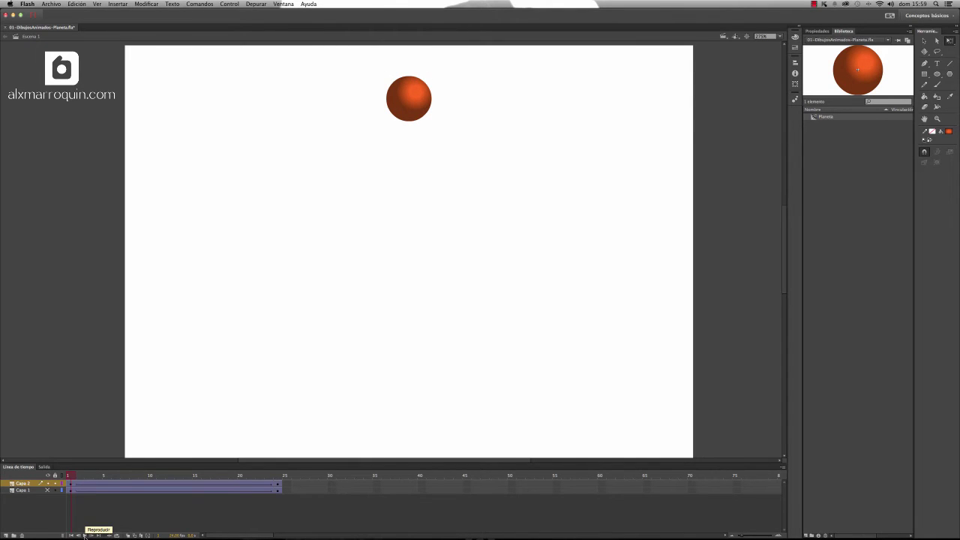
click(85, 535)
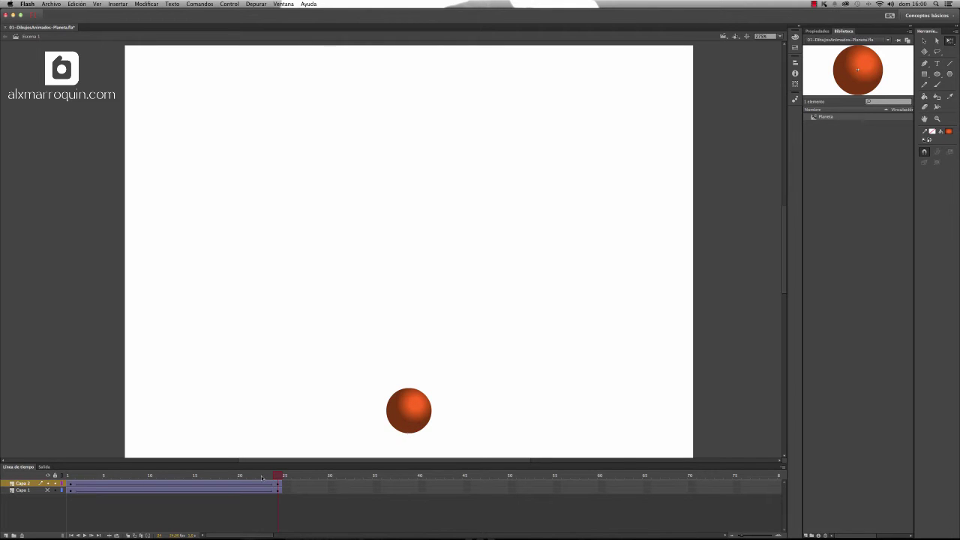
key(Return)
Turn on onion skinning for the falling planet and play the animation again.
click(128, 535)
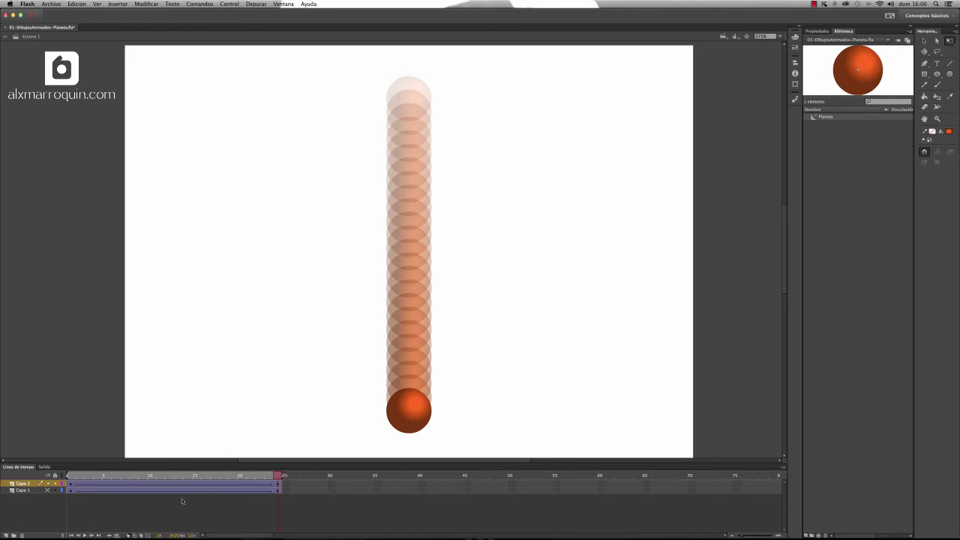
click(85, 535)
mouse_move(85, 538)
Duplicate the Capa 2 layer and lock the original.
click(24, 484)
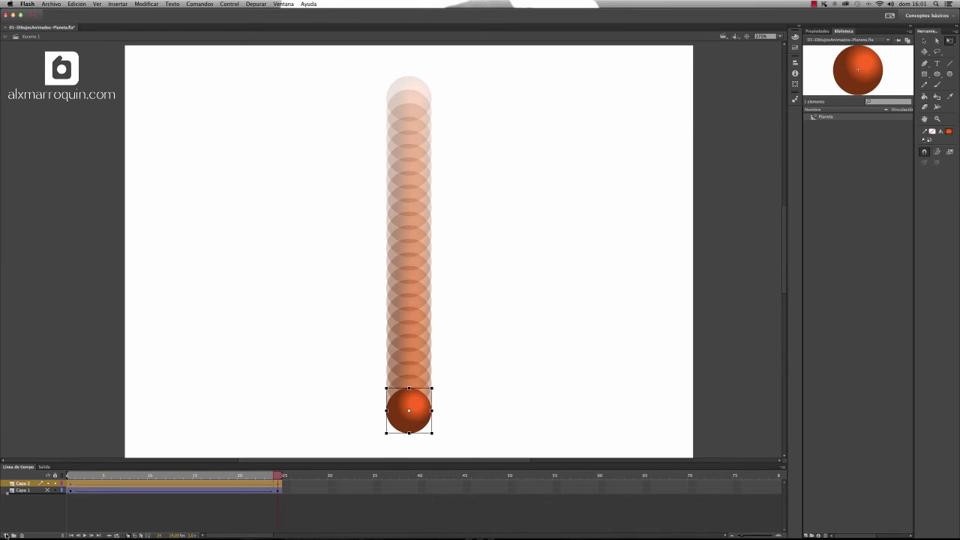
click(6, 535)
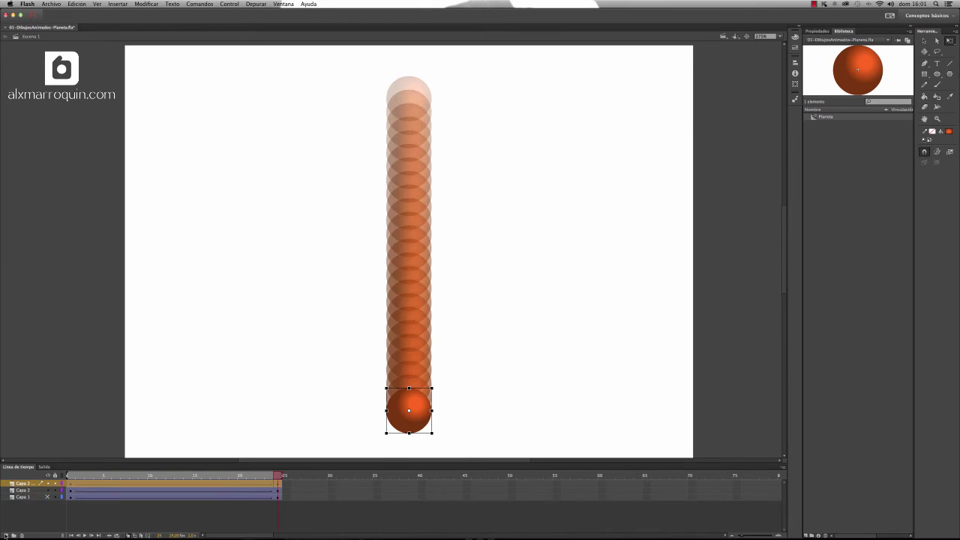
click(55, 490)
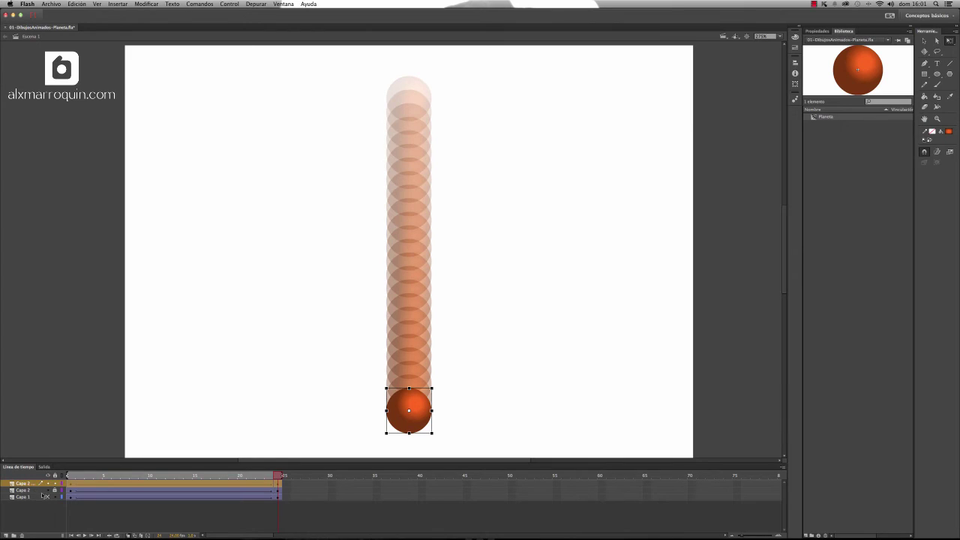
Rename the duplicated layer as spacing01.
double_click(24, 484)
key(BackSpace)
text(sombra01)
key(Return)
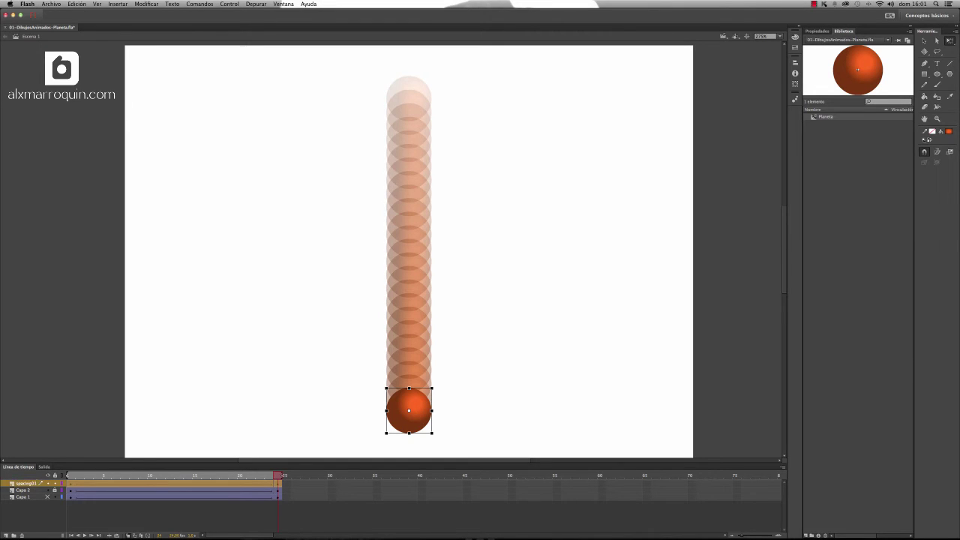
Select the spacing01 planet in all frames with Edit Multiple Frames and move its whole fall to the left of the original planet.
click(141, 535)
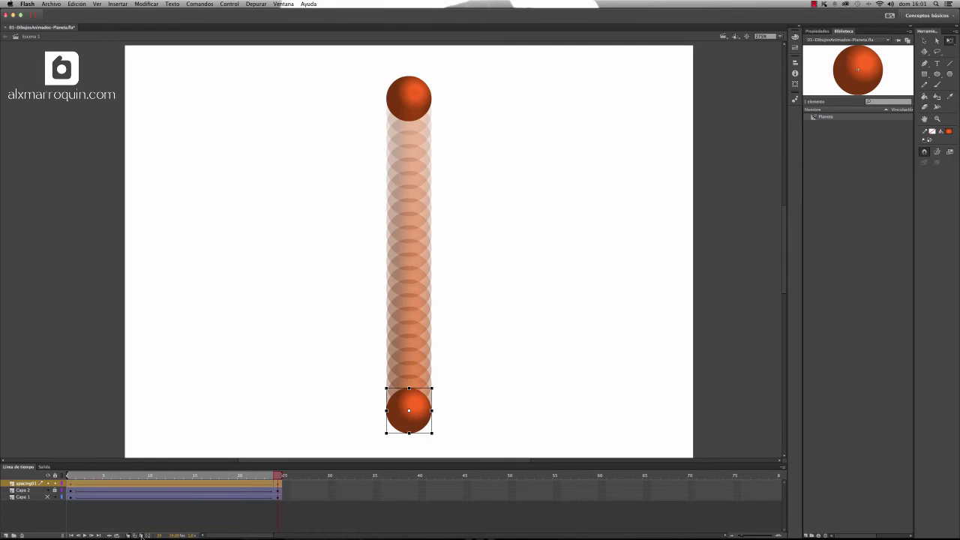
click(141, 535)
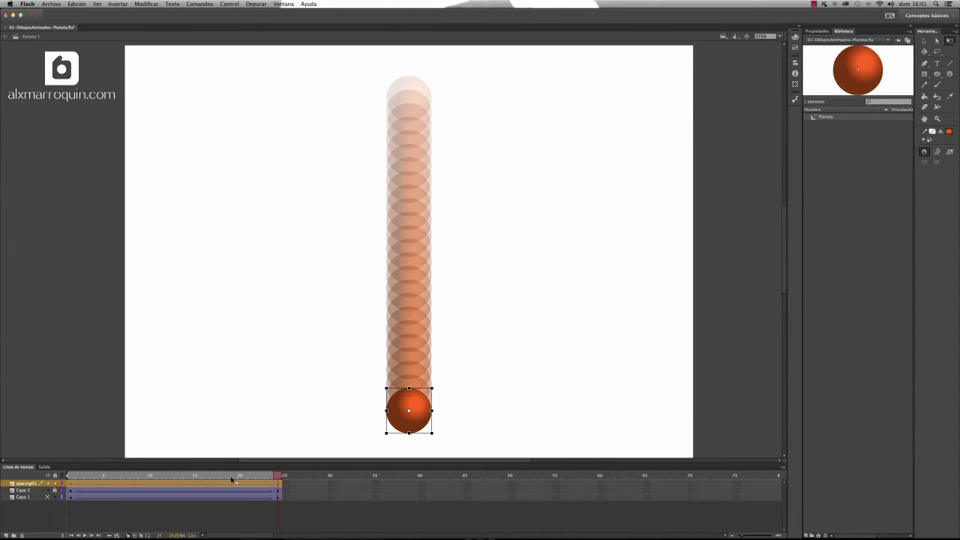
mouse_move(67, 475)
mouse_down()
mouse_move(156, 478)
mouse_move(66, 475)
mouse_up()
drag(484, 71, 358, 458)
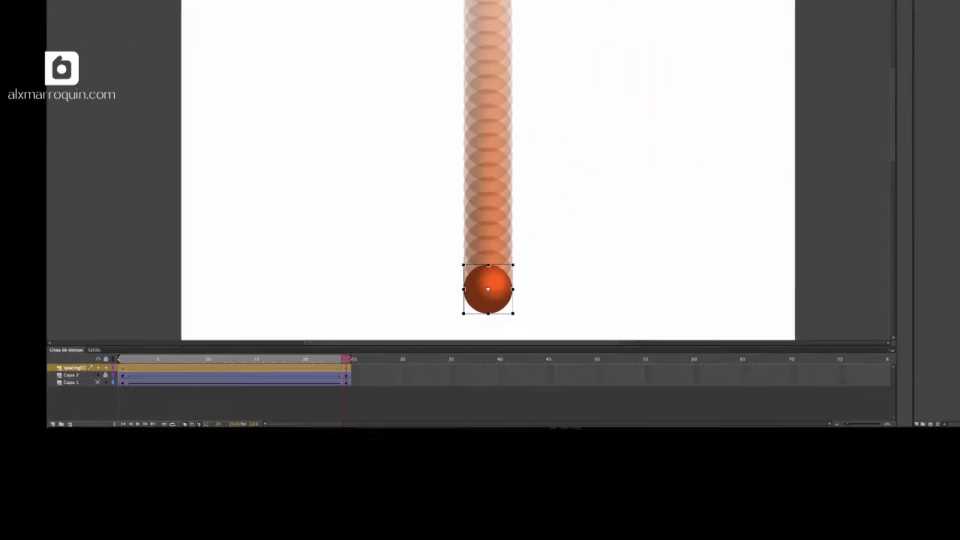
drag(868, 0, 659, 354)
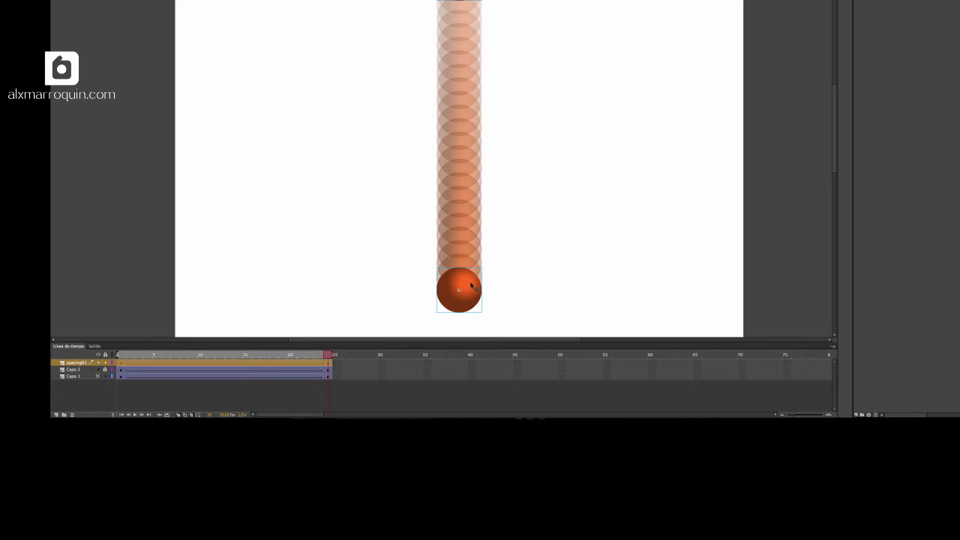
drag(473, 287, 284, 290)
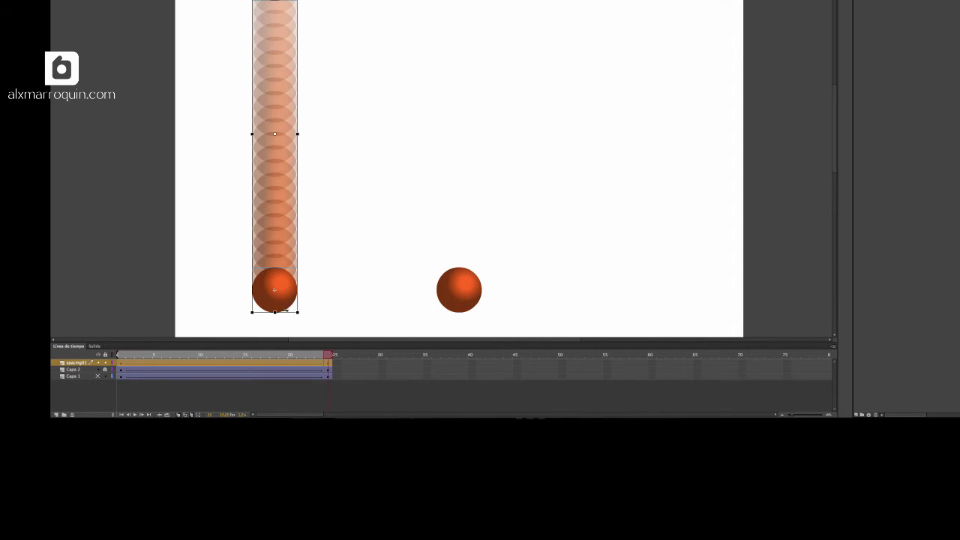
key(Return)
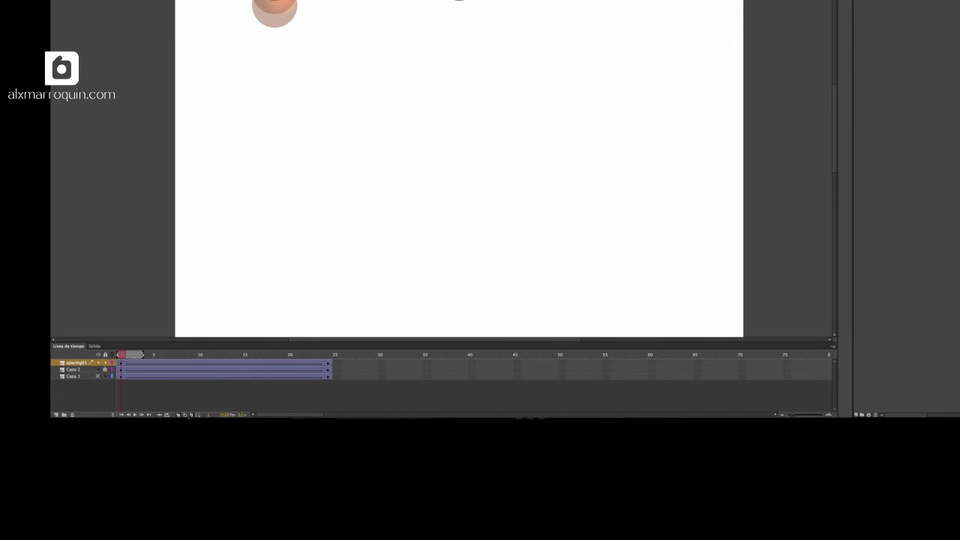
click(192, 405)
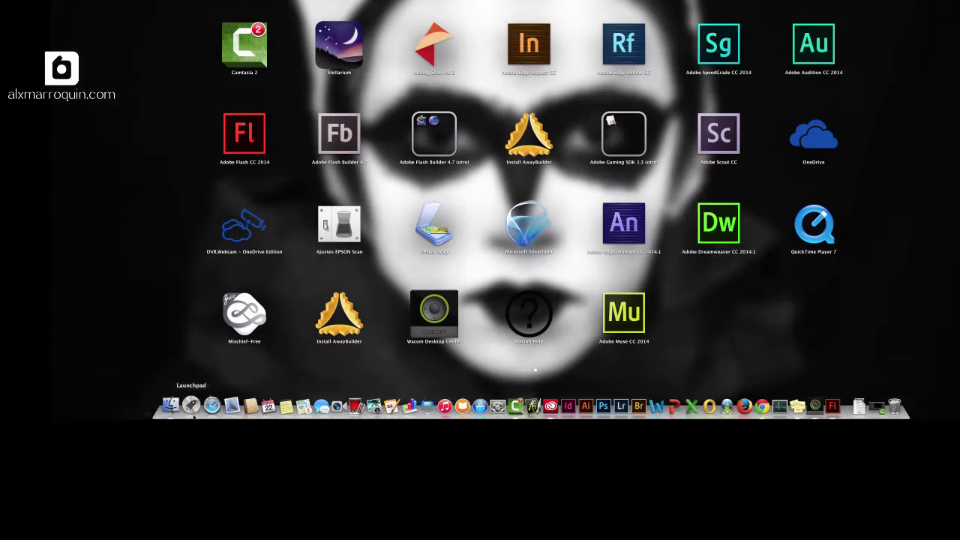
click(198, 374)
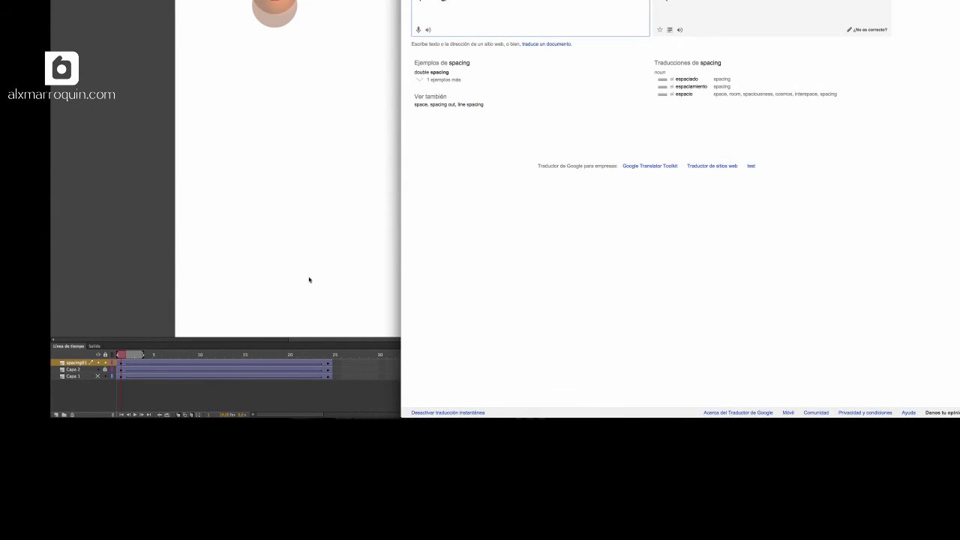
click(309, 280)
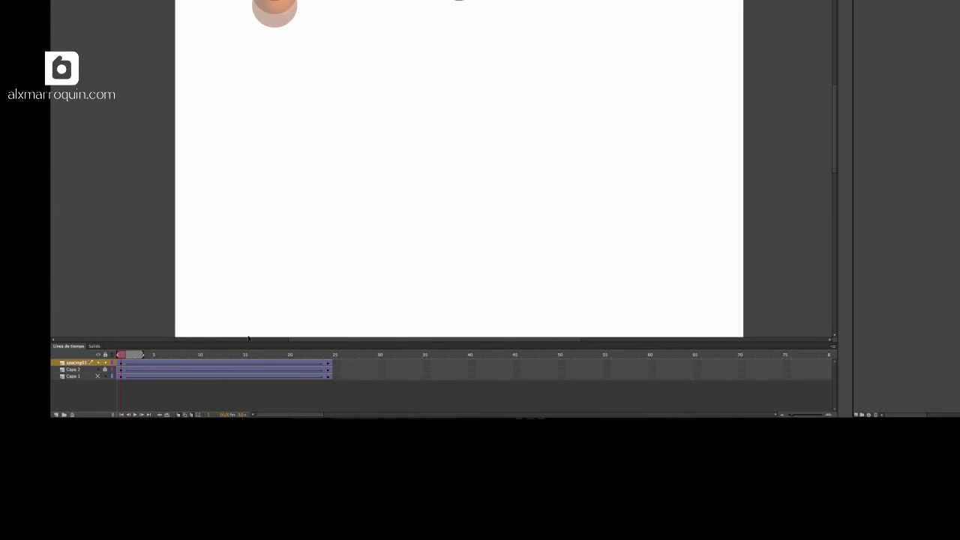
Extend the onion skin range to cover the planet's full animation, from frame 1 to frame 24.
click(179, 415)
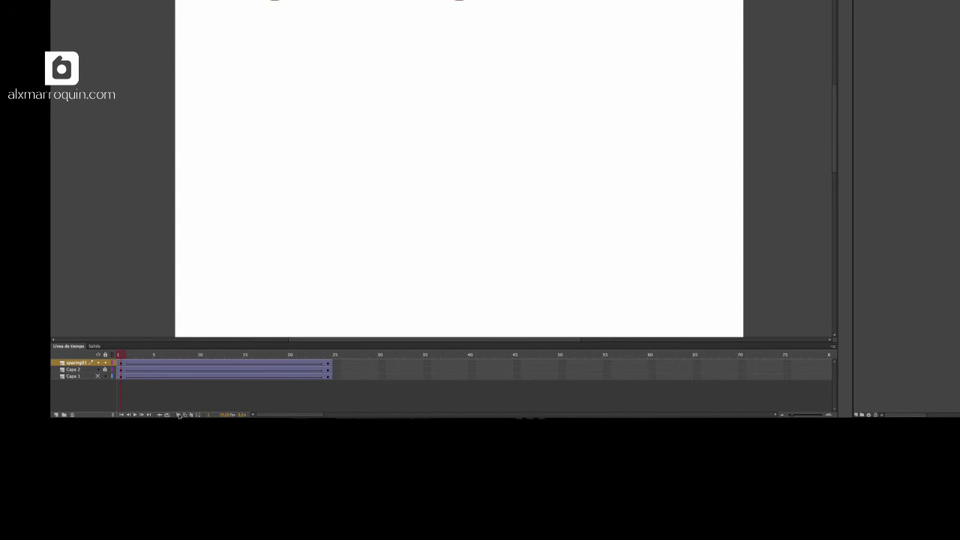
click(180, 414)
mouse_move(142, 357)
mouse_down()
mouse_move(315, 358)
mouse_move(121, 356)
mouse_move(332, 356)
mouse_up()
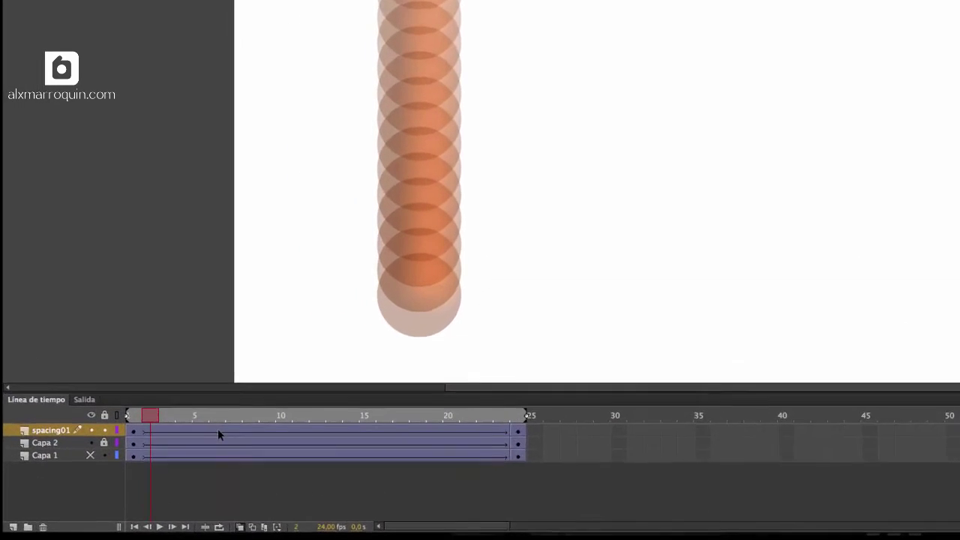
Insert a keyframe at frame 8 of the spacing01 layer.
click(261, 440)
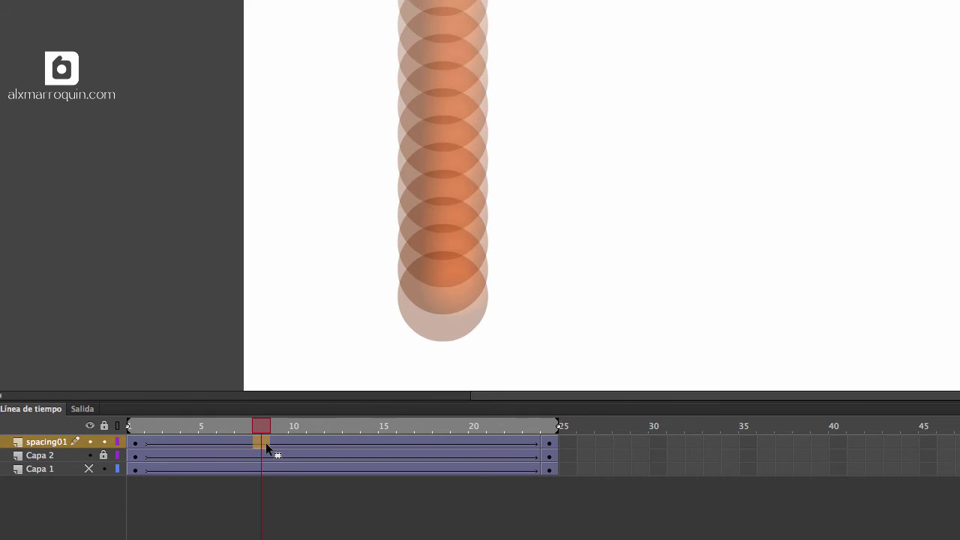
right_click(267, 449)
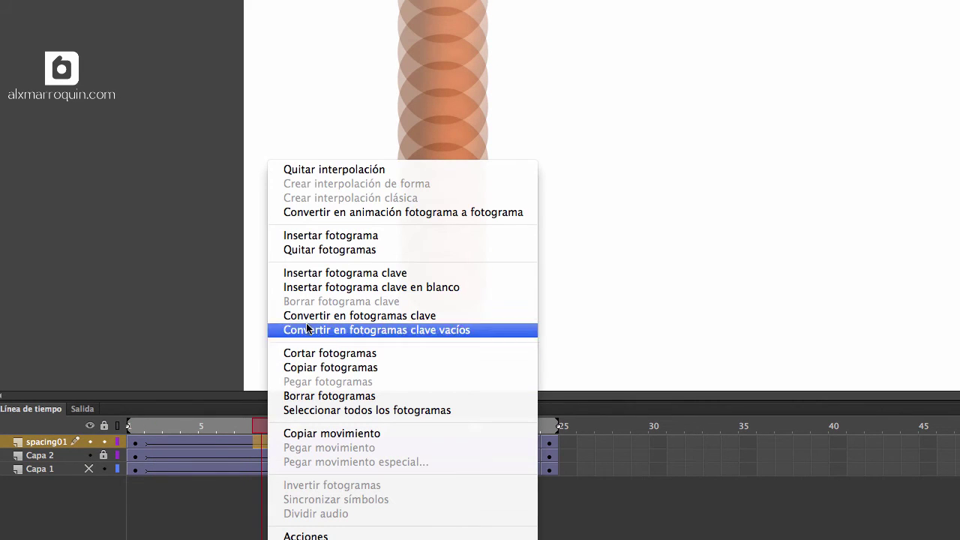
click(309, 273)
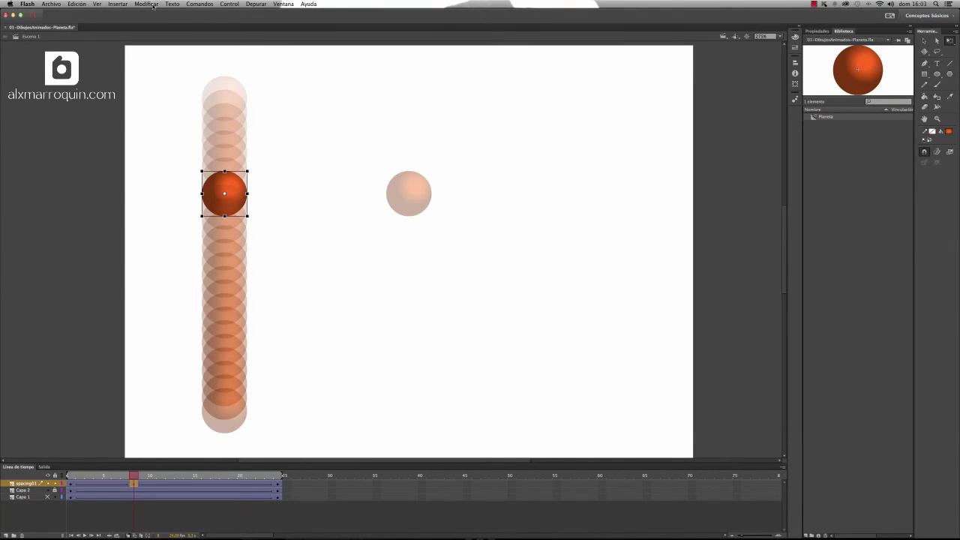
click(126, 3)
mouse_move(126, 51)
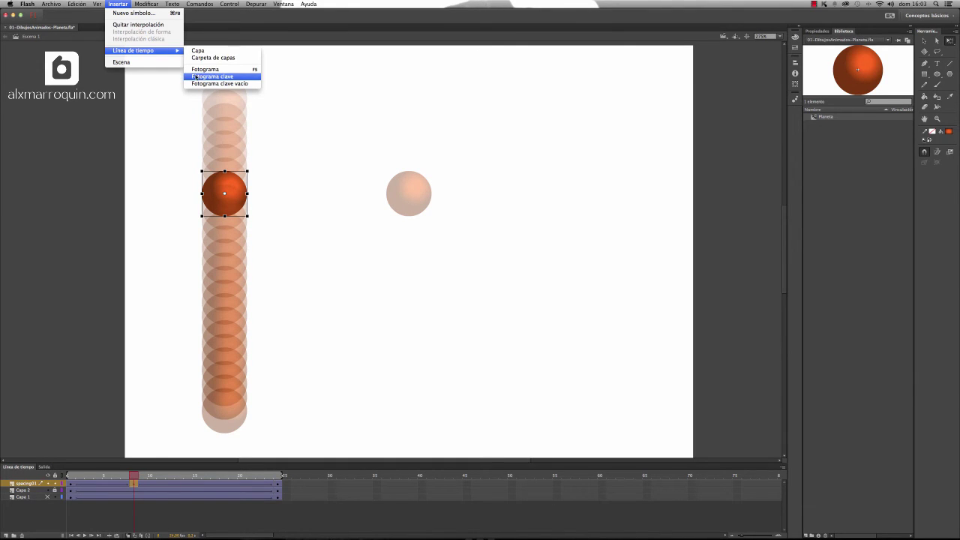
mouse_move(147, 4)
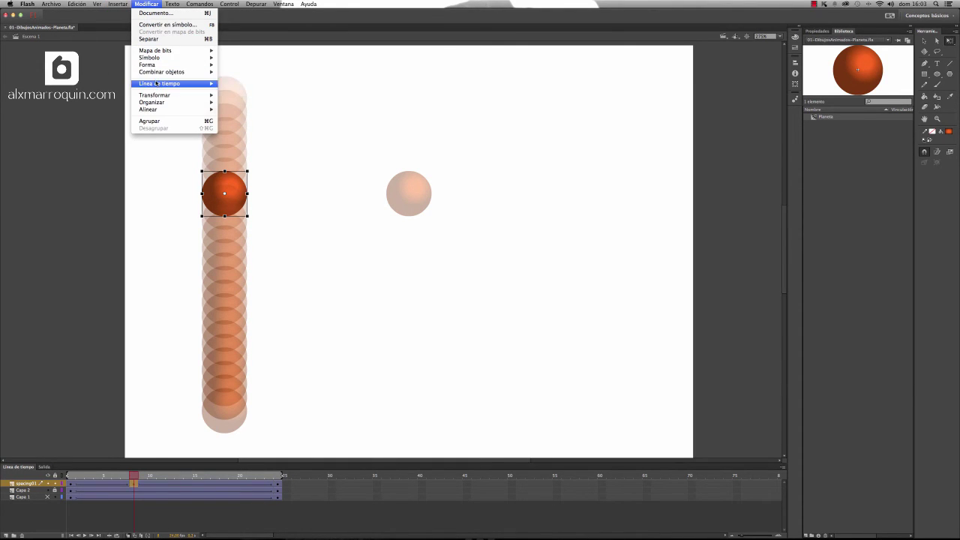
mouse_move(161, 84)
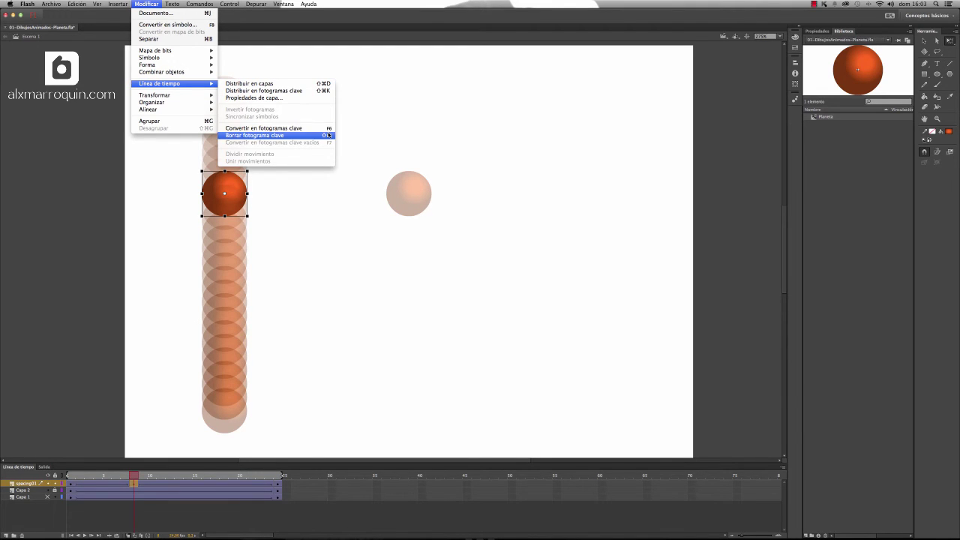
click(383, 17)
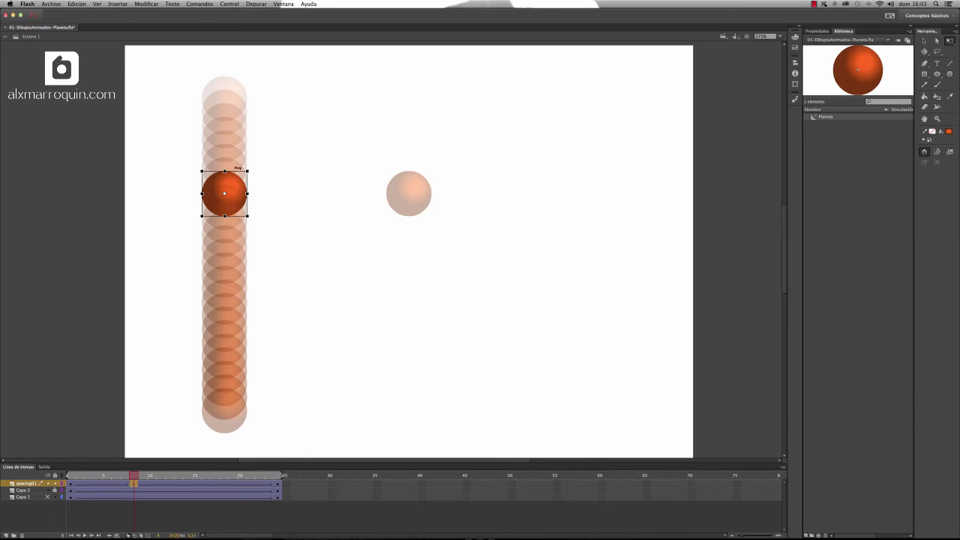
Move the spacing01 planet at frame 8 straight up, until it sits just below its starting position.
drag(234, 201, 235, 138)
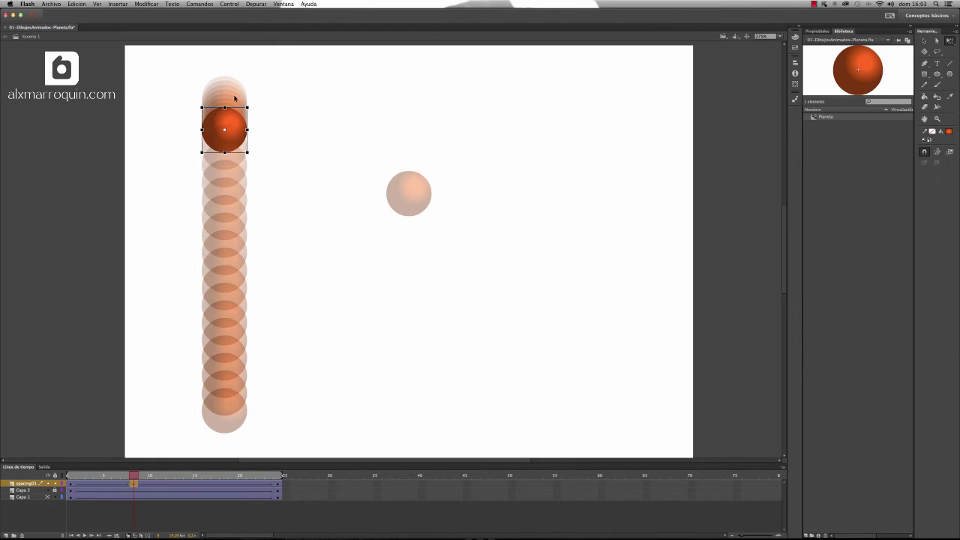
drag(234, 140, 233, 120)
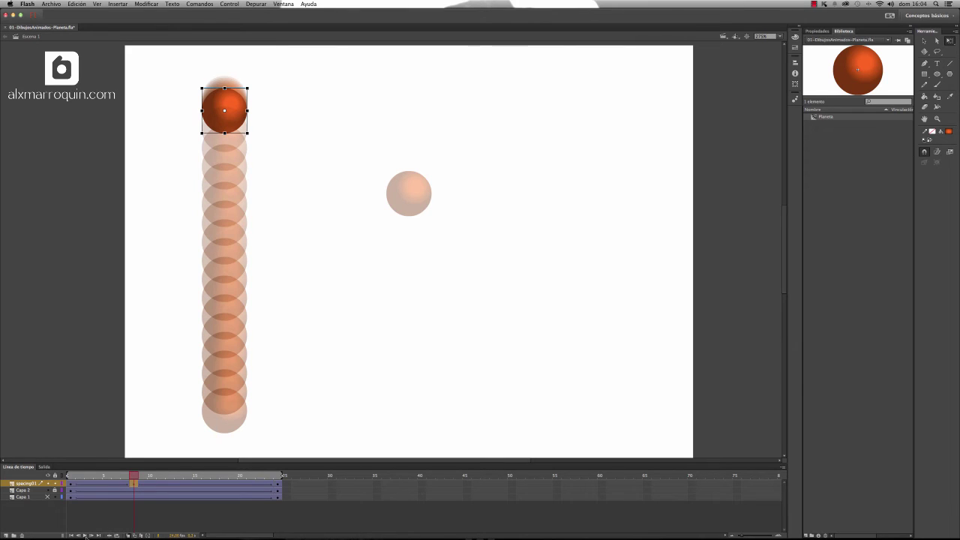
Play the animation in a loop over frames 1 to 24 to compare how the two planets fall.
click(117, 535)
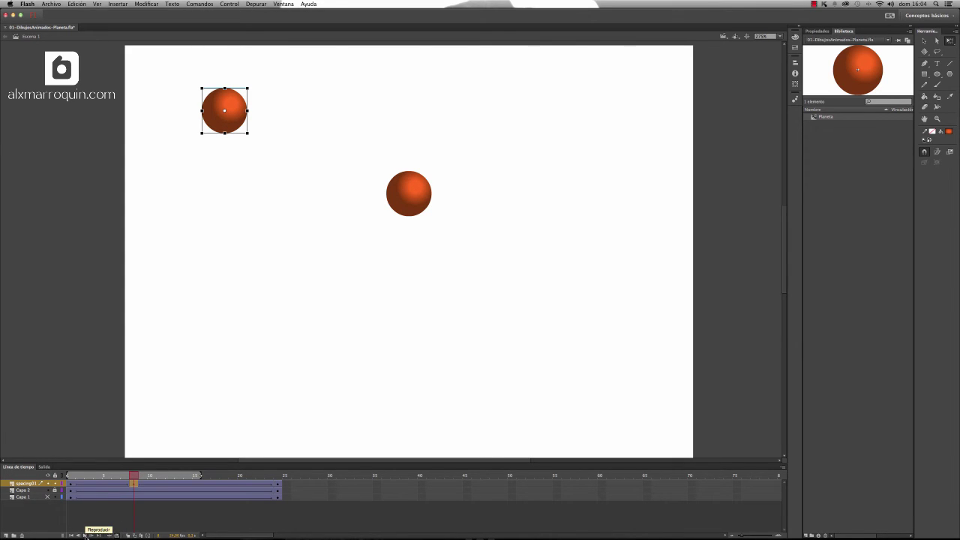
click(85, 535)
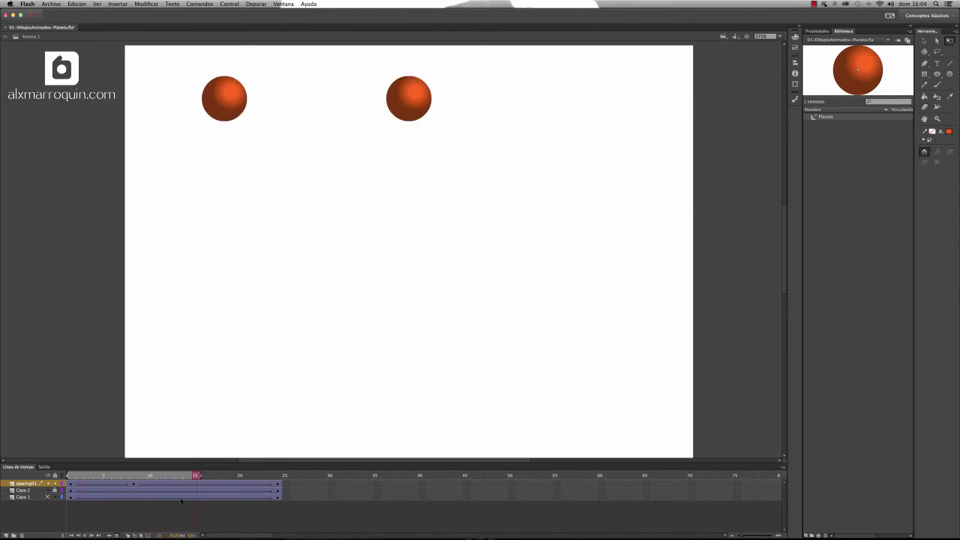
click(226, 477)
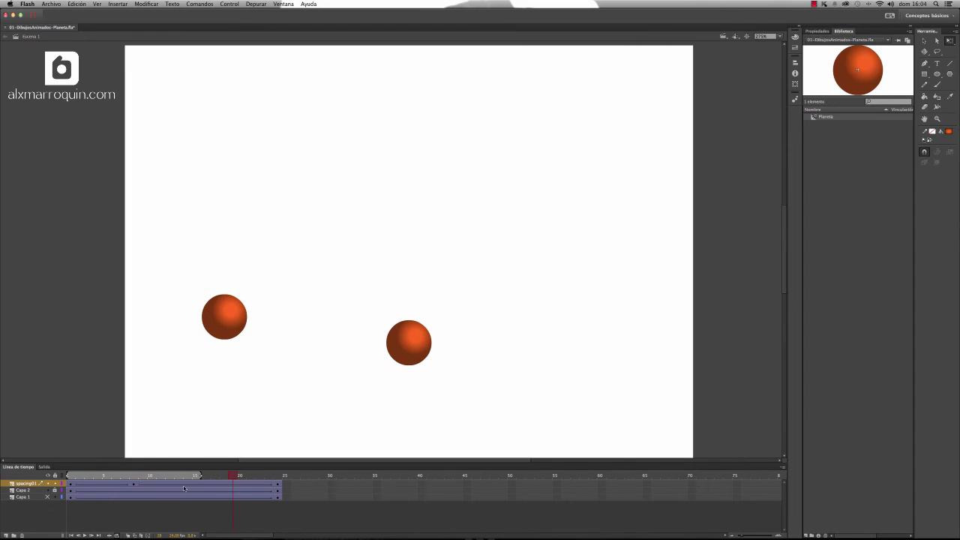
drag(202, 477, 283, 477)
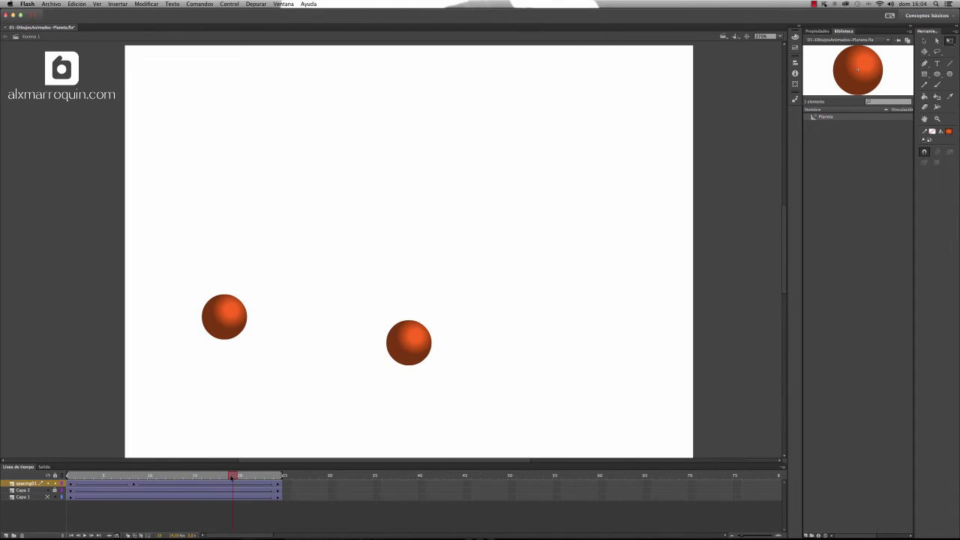
click(85, 535)
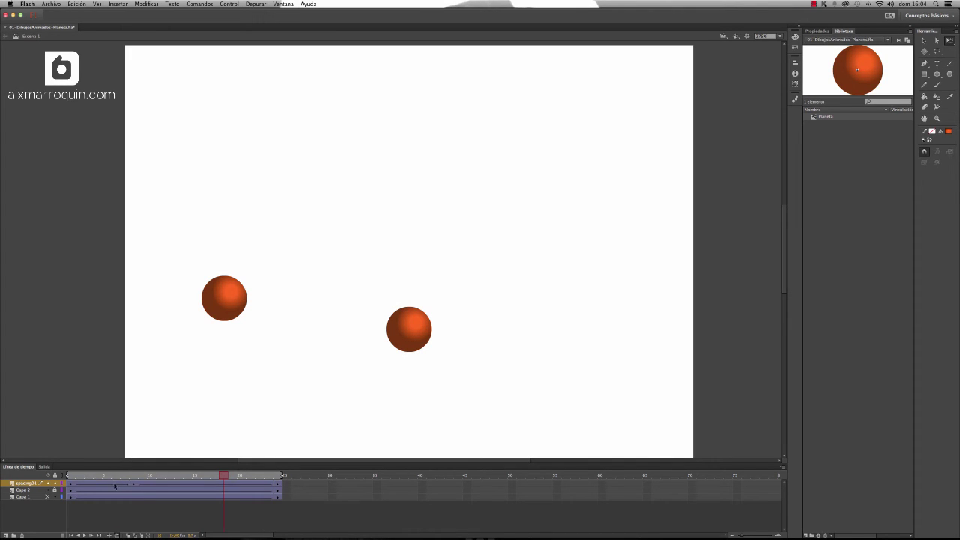
Turn on onion skinning and unlock the Capa 2 layer so both planets show their spacing.
click(129, 535)
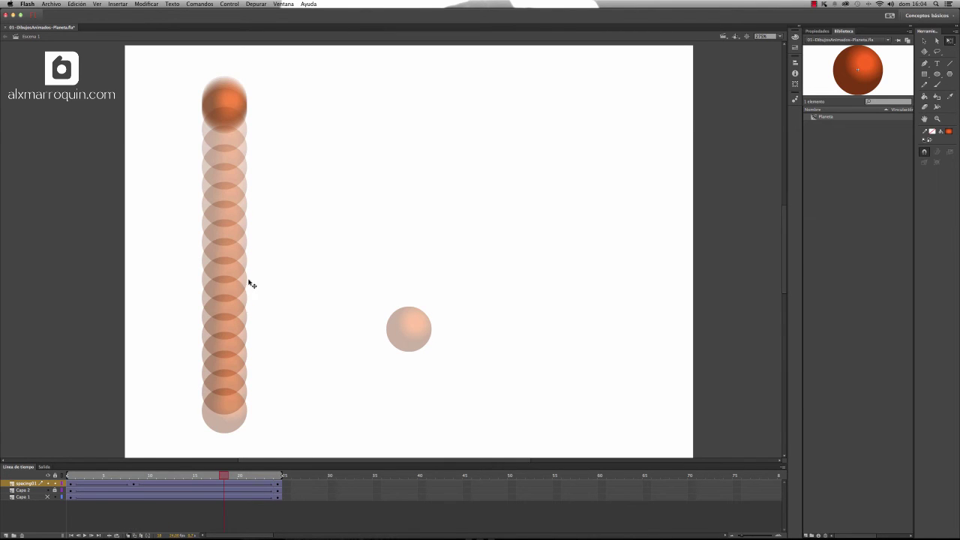
click(54, 491)
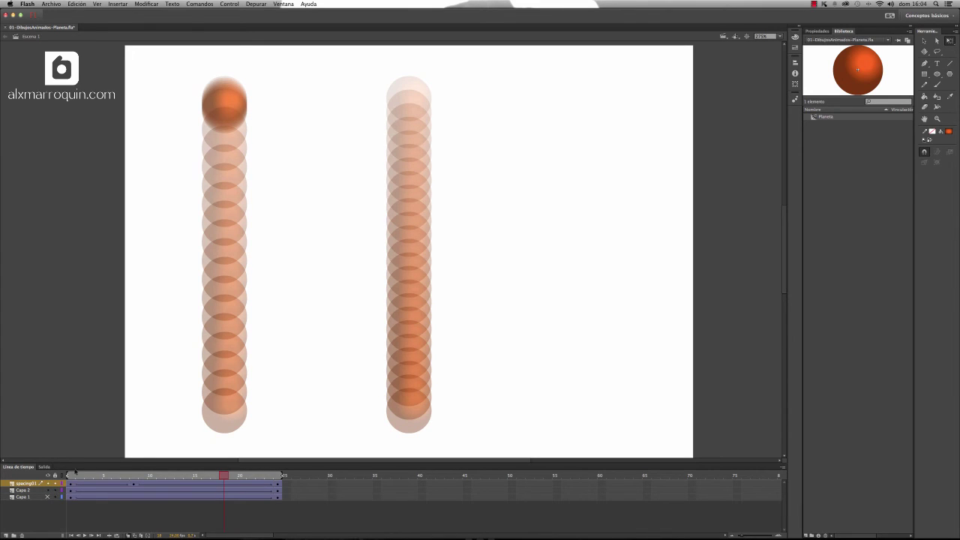
Rename the Capa 2 layer as interpolado0.
double_click(22, 490)
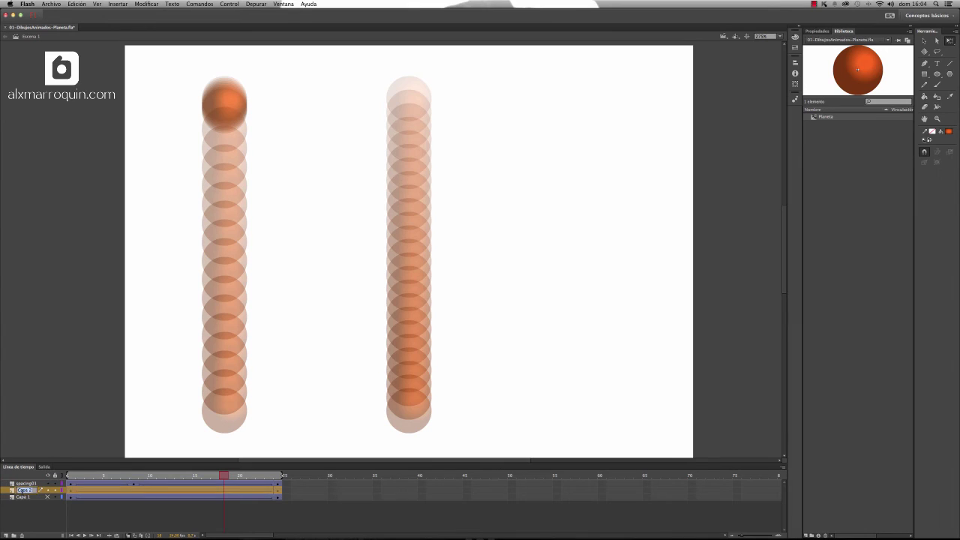
key(BackSpace)
text(interpolado0)
key(Return)
Move the middle keyframe of the spacing01 layer to frame 12.
click(134, 484)
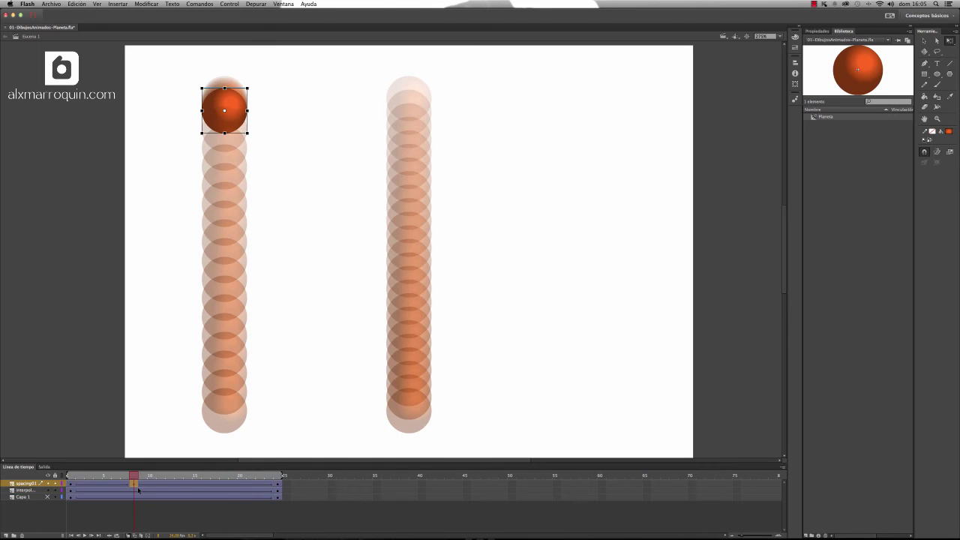
drag(137, 486, 172, 488)
drag(178, 486, 173, 485)
drag(170, 484, 168, 486)
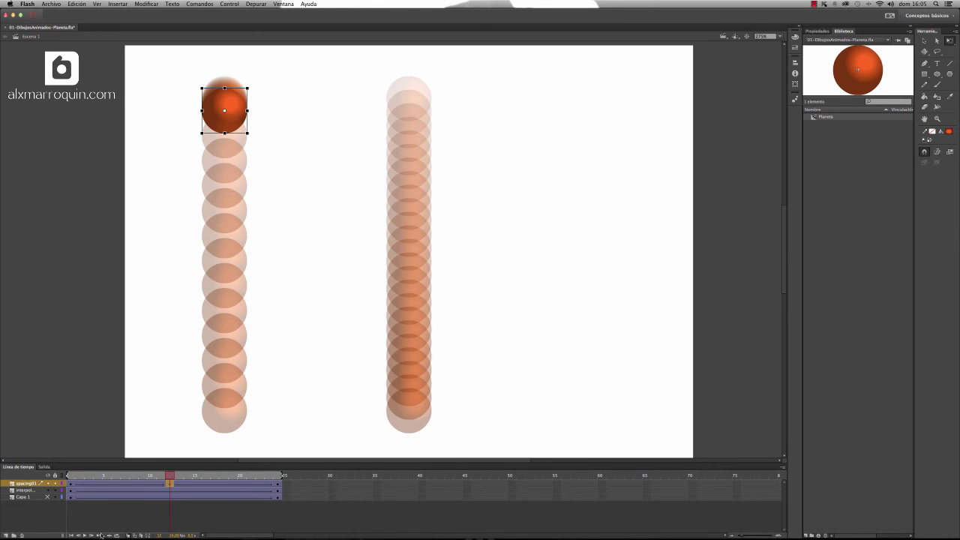
Play the revised animation once and in a loop to compare the two planets' movement.
click(84, 535)
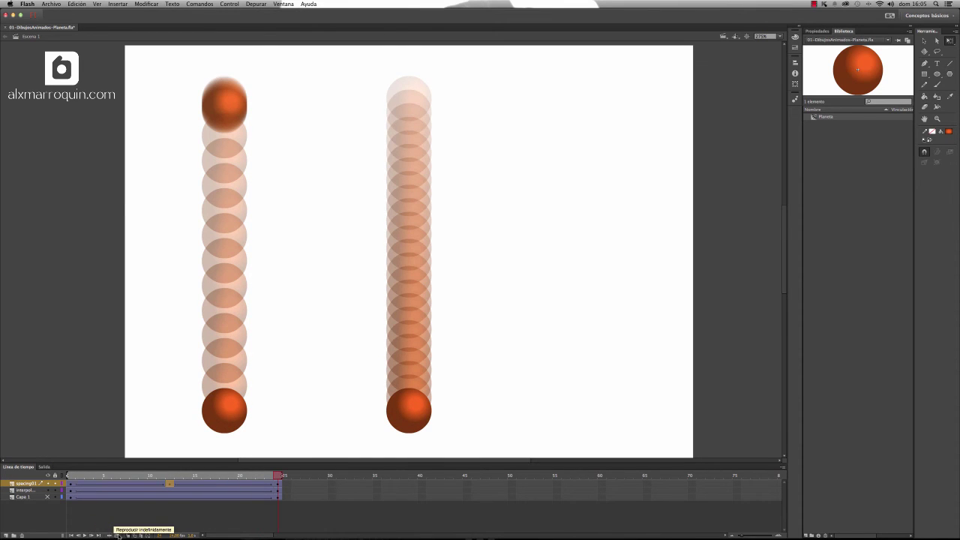
click(110, 536)
click(91, 535)
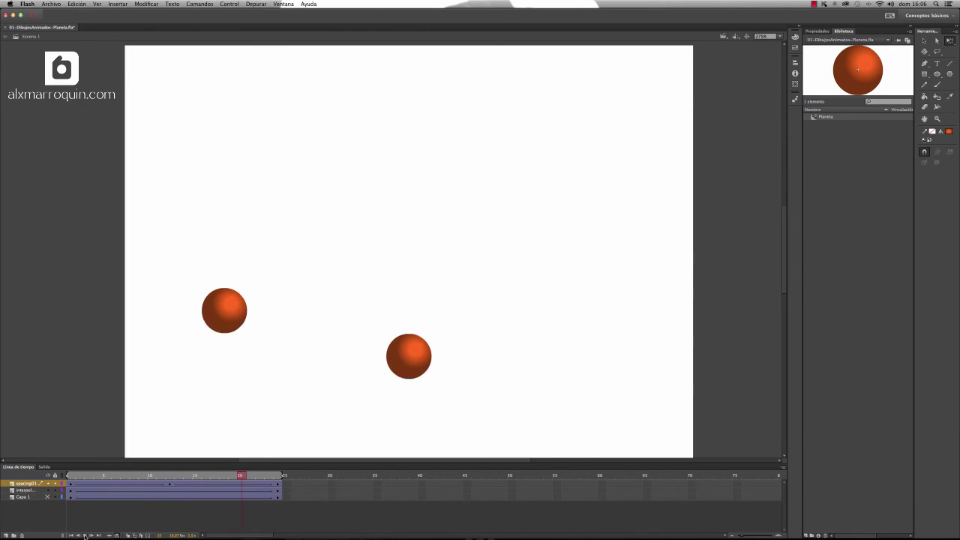
Duplicate the spacing01 layer and rename the copy as spacing02.
click(18, 484)
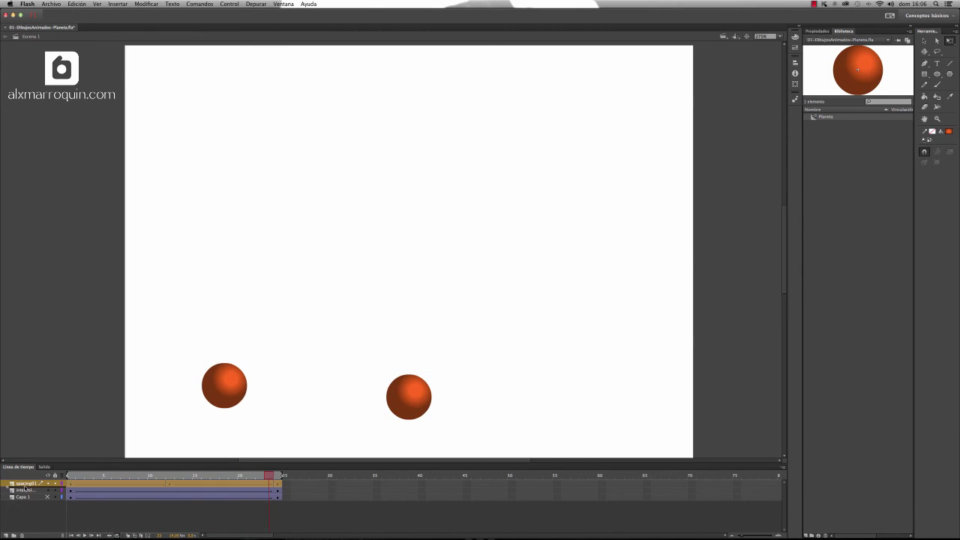
click(7, 535)
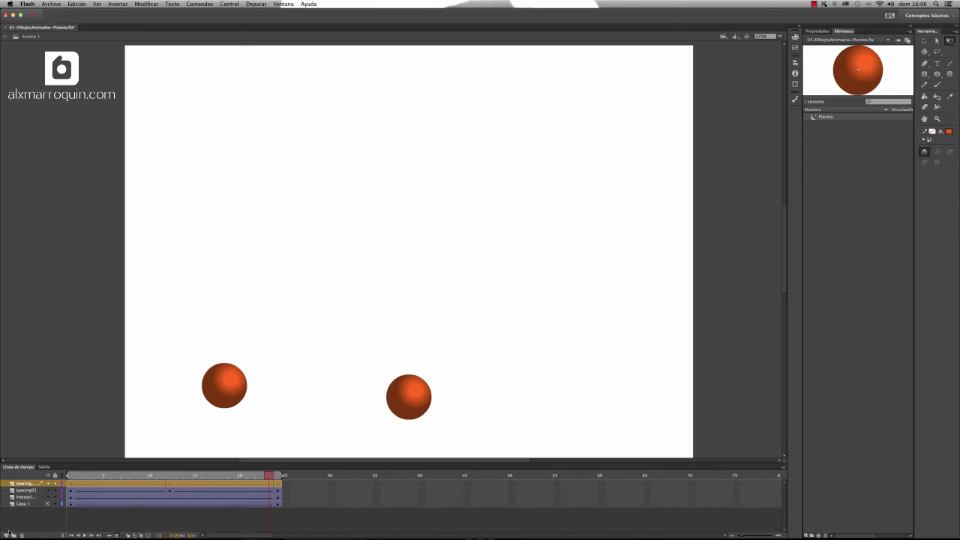
double_click(27, 484)
click(34, 484)
key(super+a)
text(spacing02)
Lock the spacing01 and interpolado0 layers and move the spacing02 planets of all keyframes together to the right side of the stage.
click(54, 497)
click(140, 536)
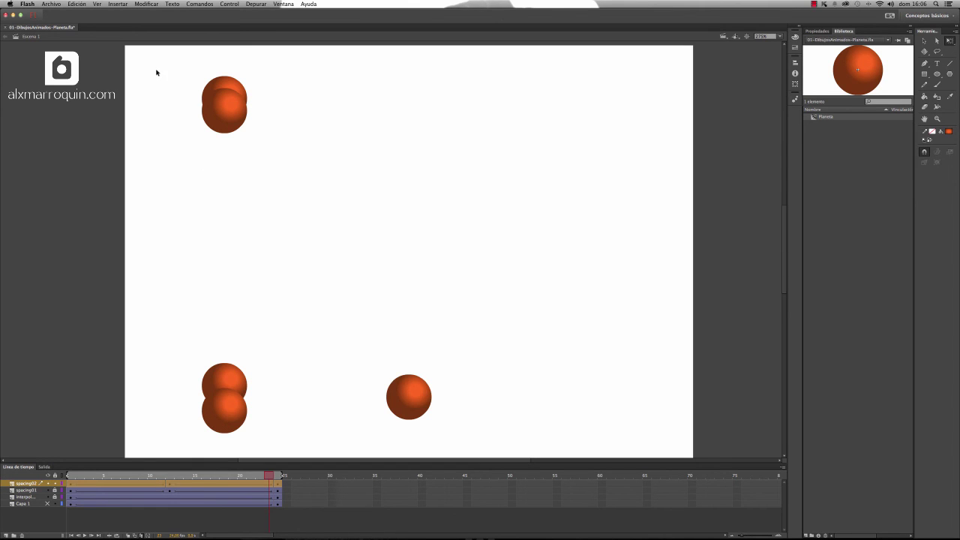
drag(156, 72, 300, 444)
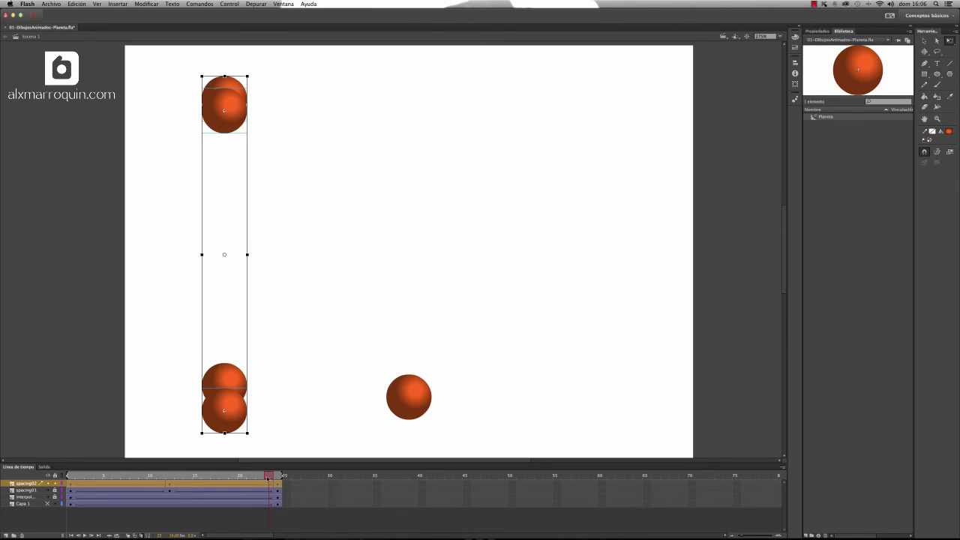
drag(222, 129, 604, 159)
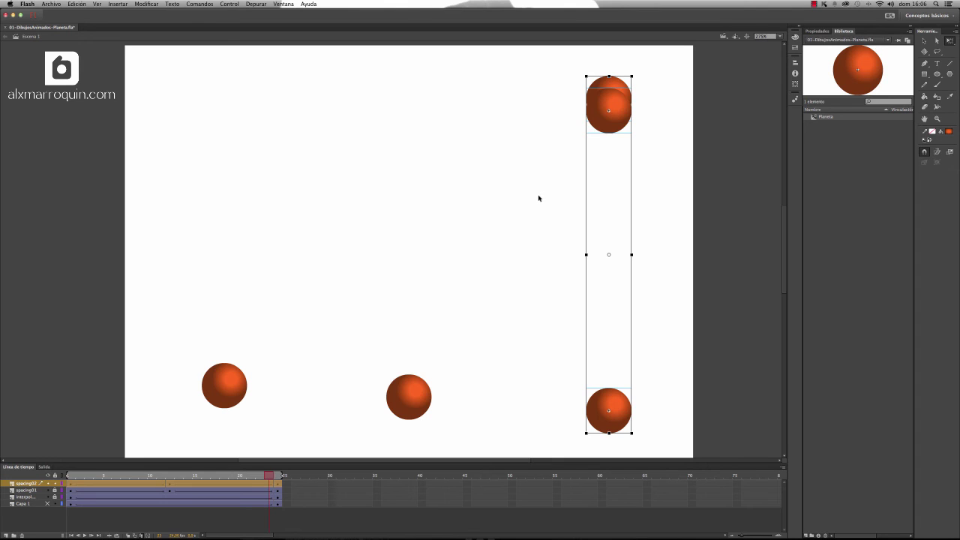
key(super+z)
drag(239, 125, 609, 149)
drag(268, 477, 276, 477)
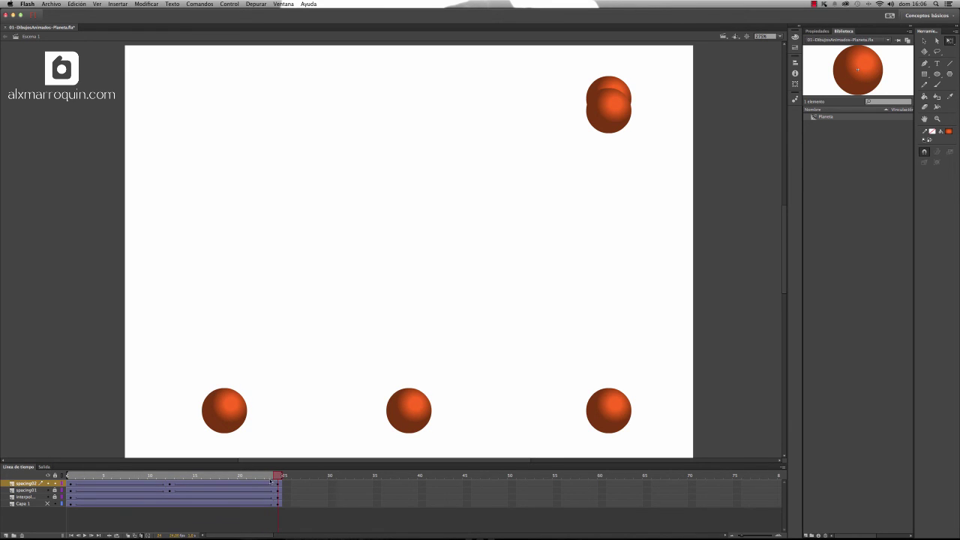
Move the middle keyframe of spacing01 to frame 17 and the middle keyframe of spacing02 to frame 6.
click(169, 484)
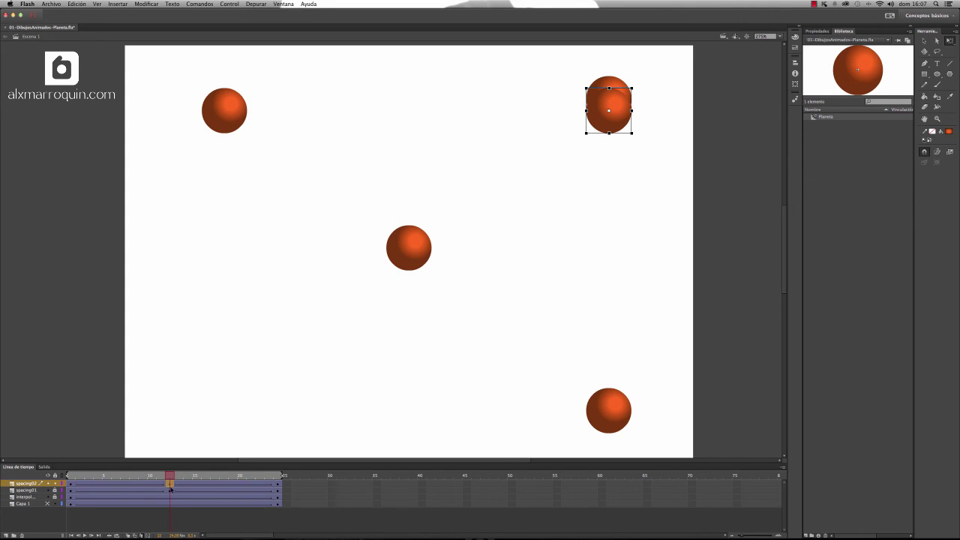
click(171, 489)
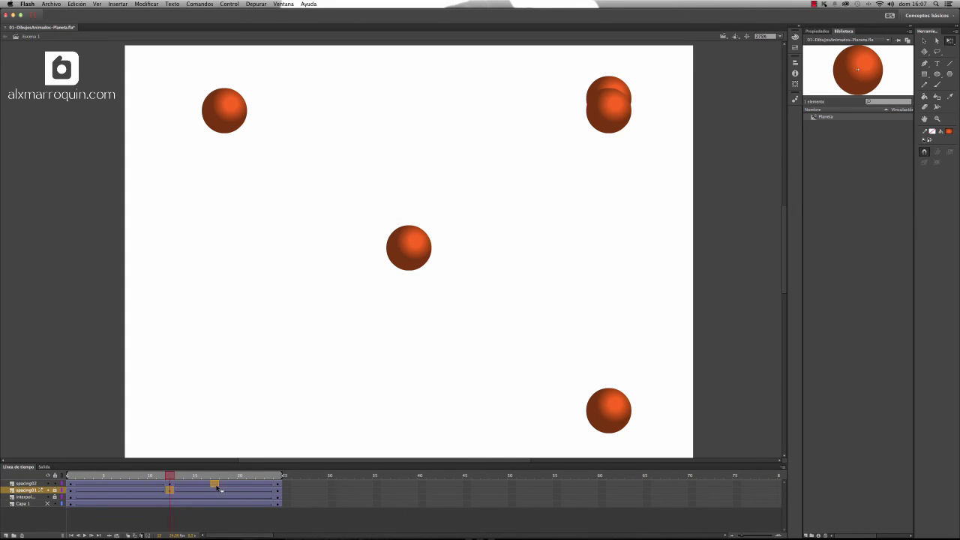
click(216, 489)
click(169, 485)
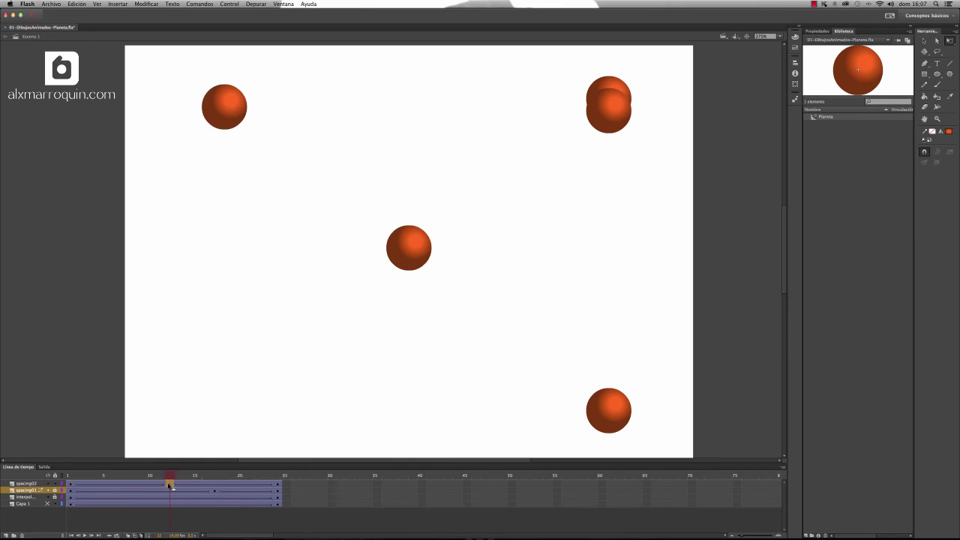
drag(170, 486, 116, 484)
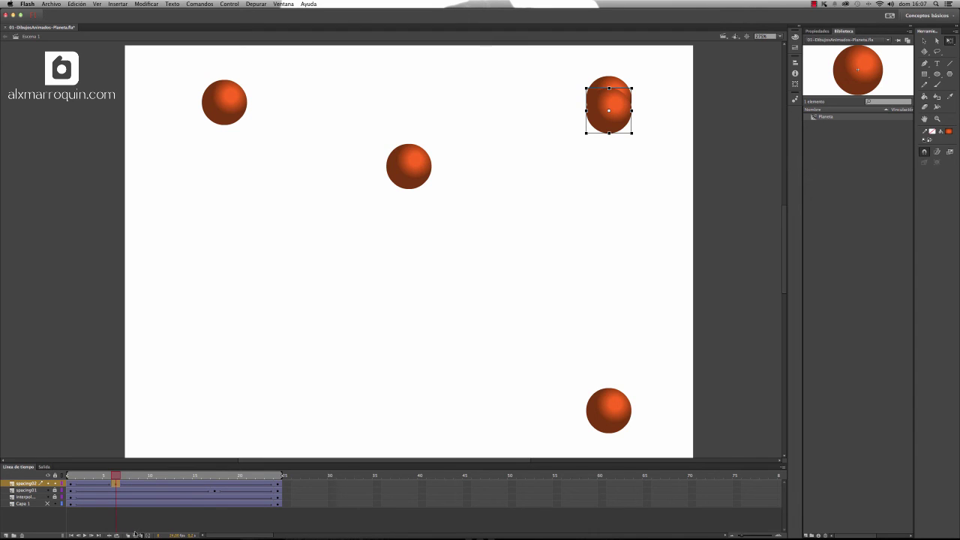
Show onion skins with all layers unlocked, and lower the spacing02 planet at frame 6 to just above its final position.
click(129, 535)
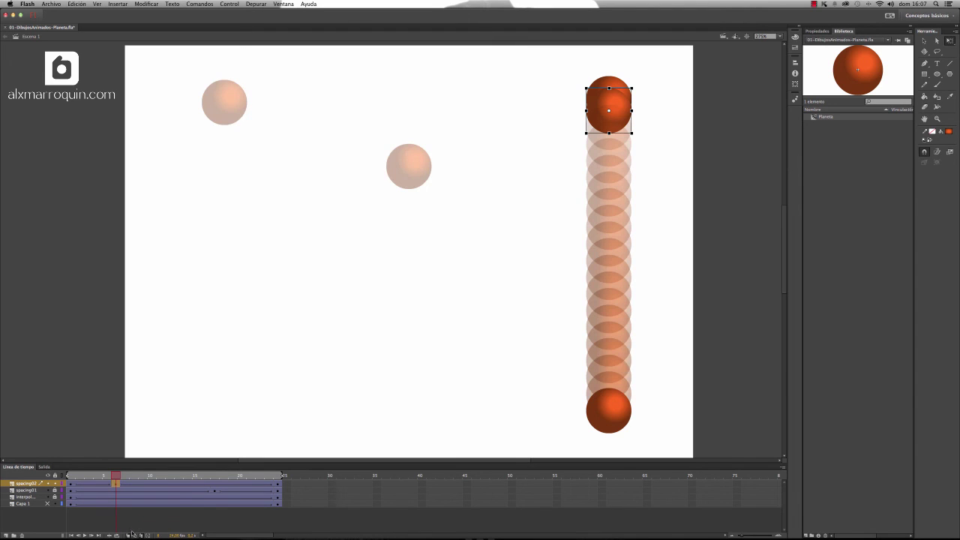
click(54, 490)
click(54, 497)
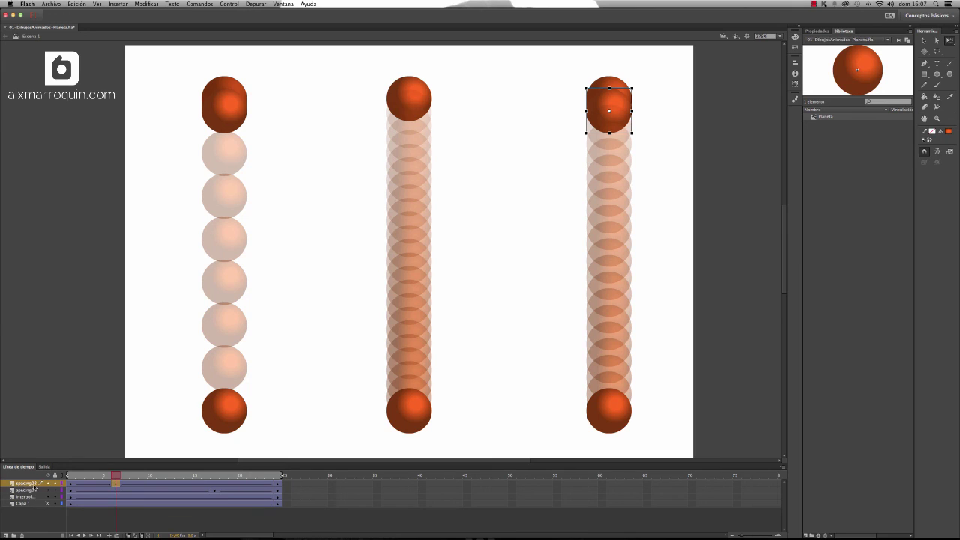
drag(619, 123, 598, 399)
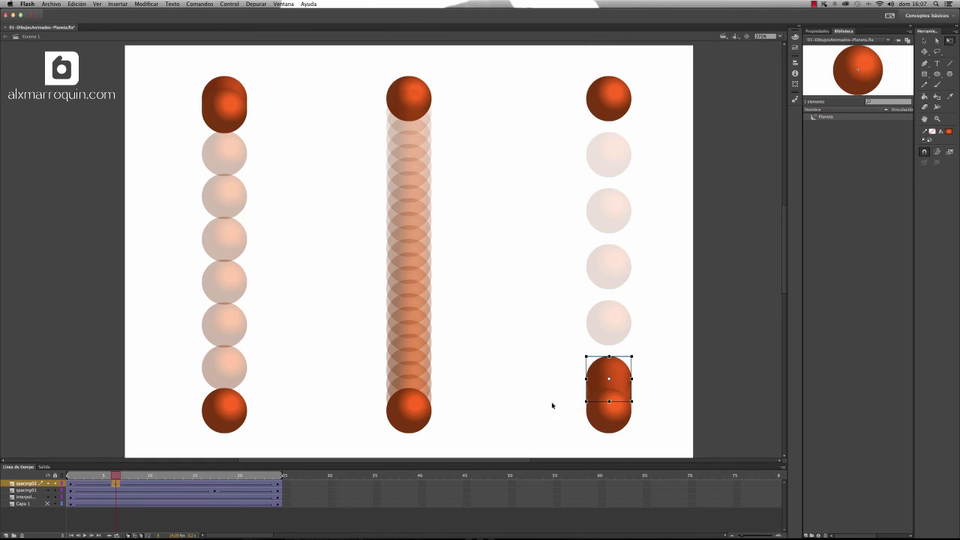
Move the middle keyframe of spacing01 to frame 19 and lower its planet slightly below the starting position.
click(215, 490)
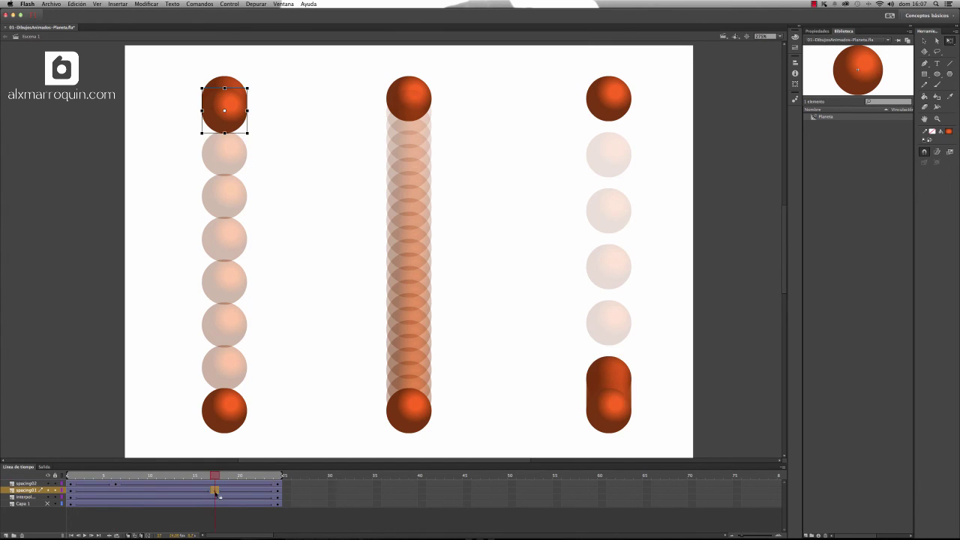
drag(217, 493, 224, 496)
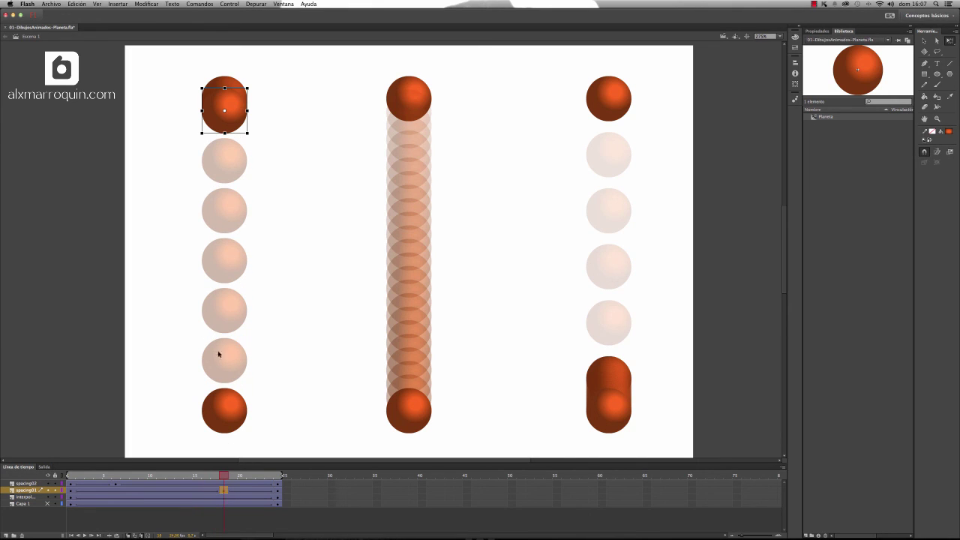
drag(230, 120, 234, 138)
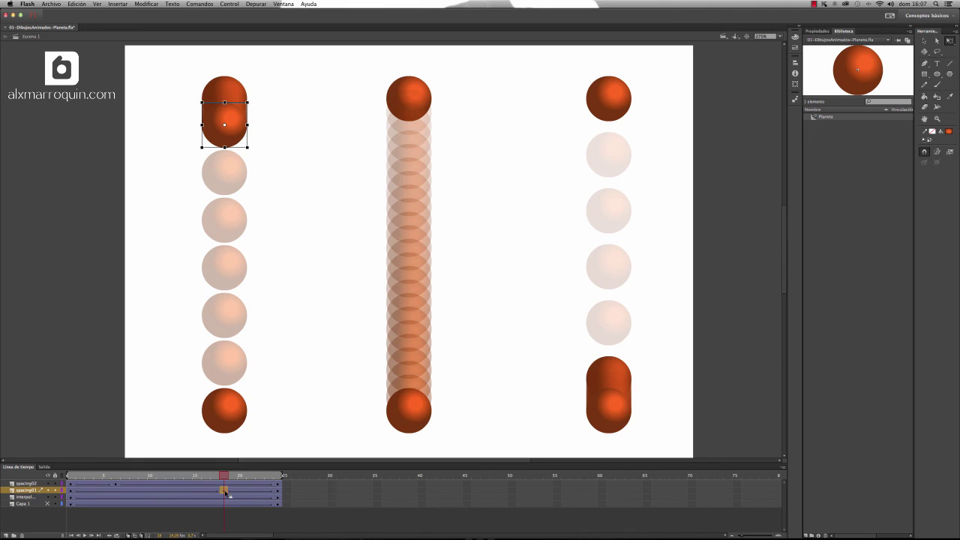
drag(228, 494, 235, 500)
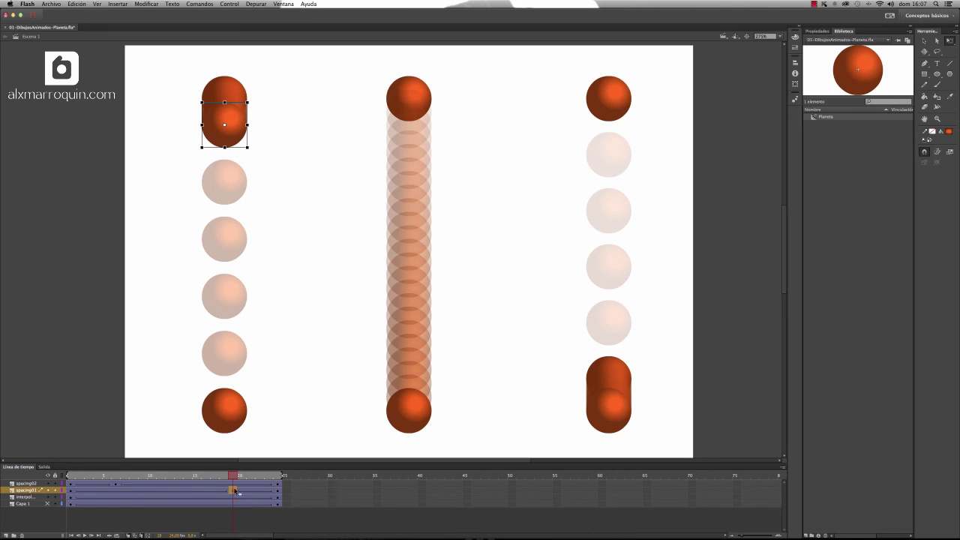
Hide the onion skins and play the animation in a loop to compare the three planets' movement.
click(117, 534)
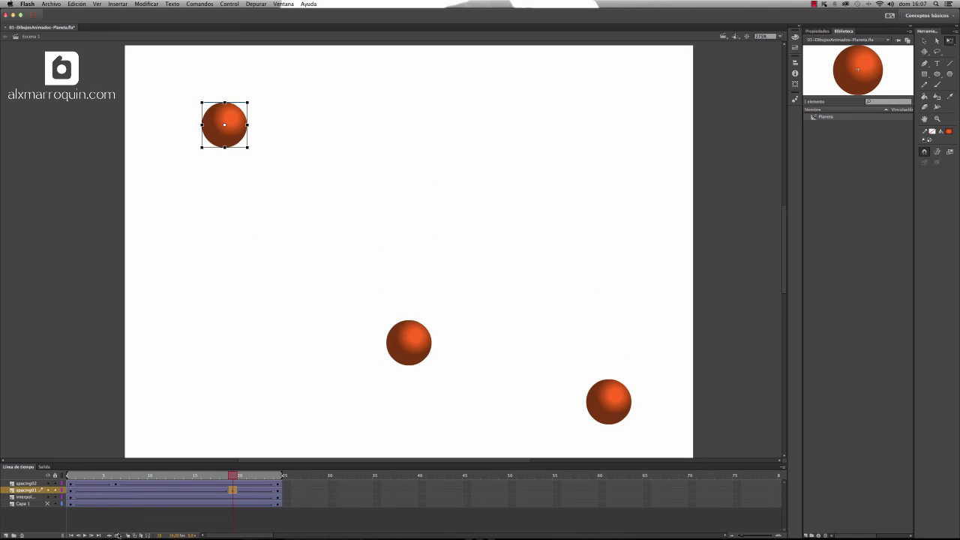
click(85, 536)
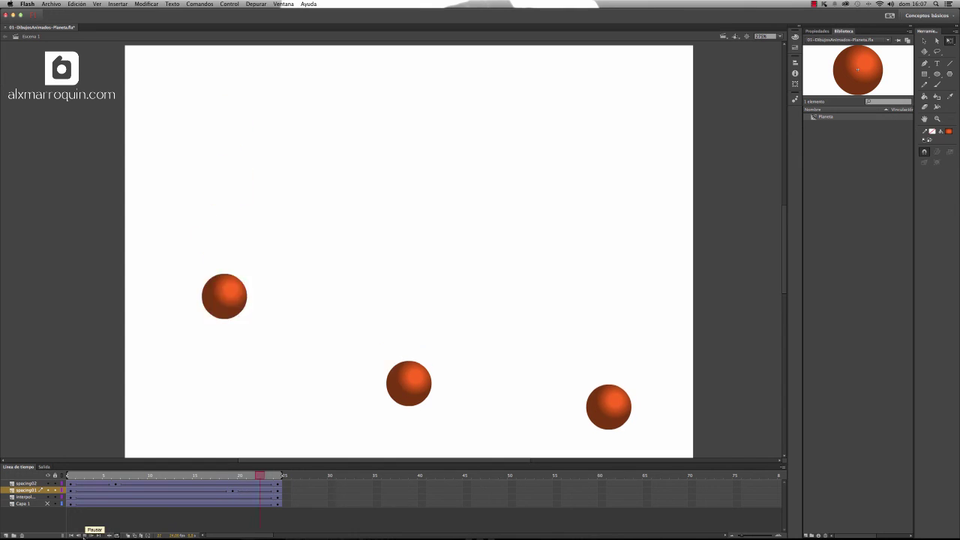